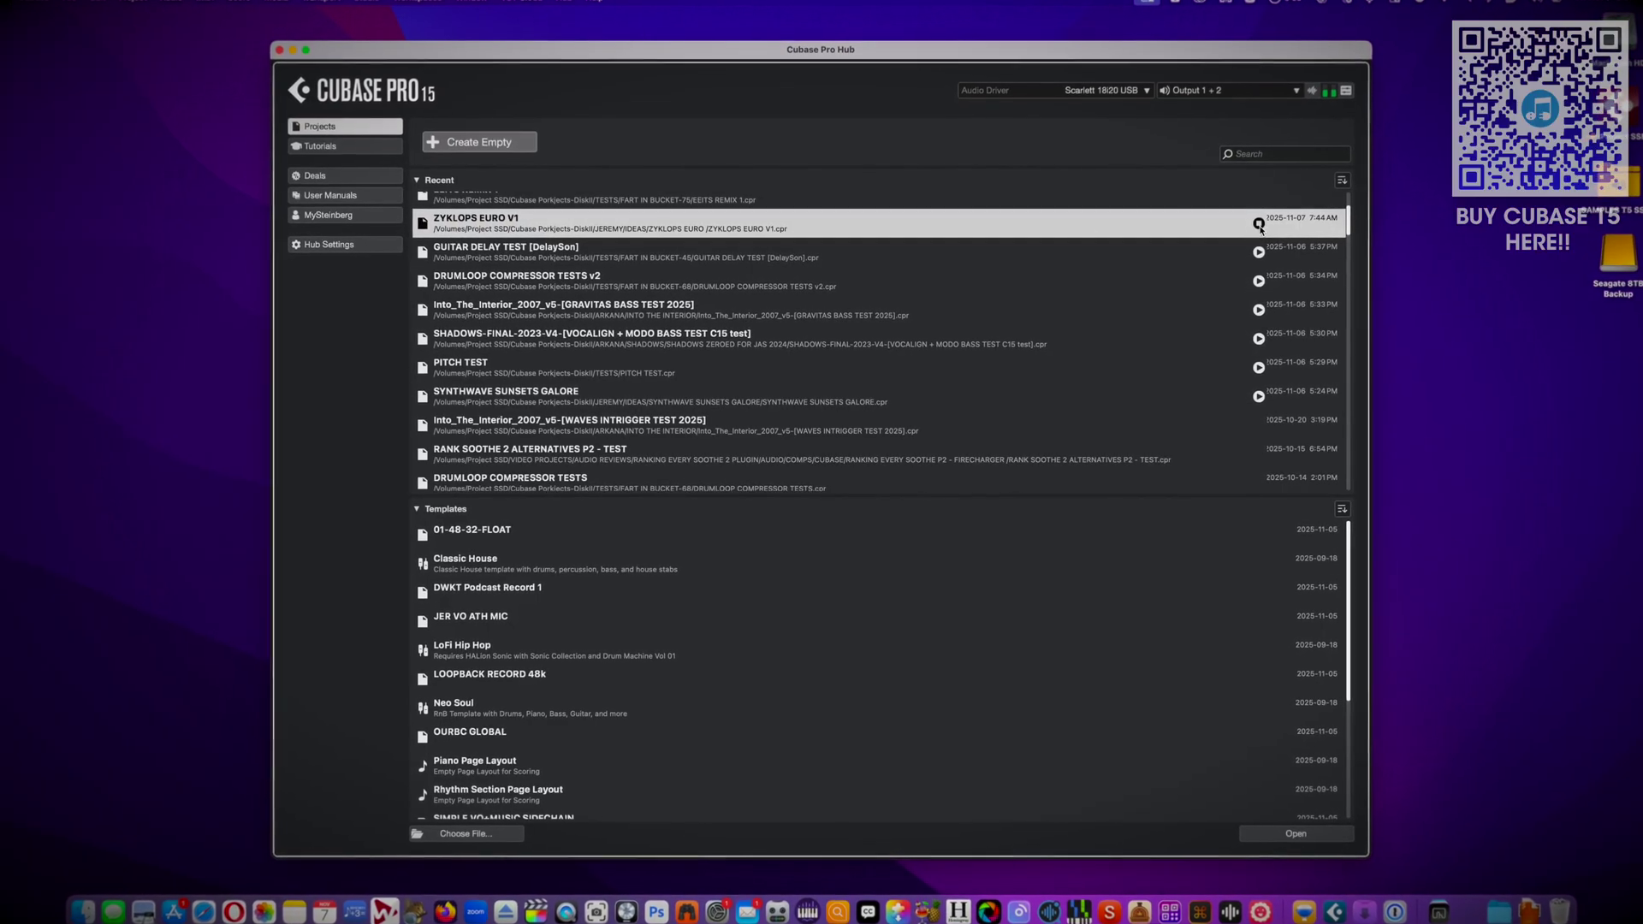
- Play the previews of GUITAR DELAY TEST, DRUMLOOP COMPRESSOR TESTS v2, GRAVITAS BASS TEST, VOCALIGN + MODO BASS TEST and PITCH TEST
click(1262, 262)
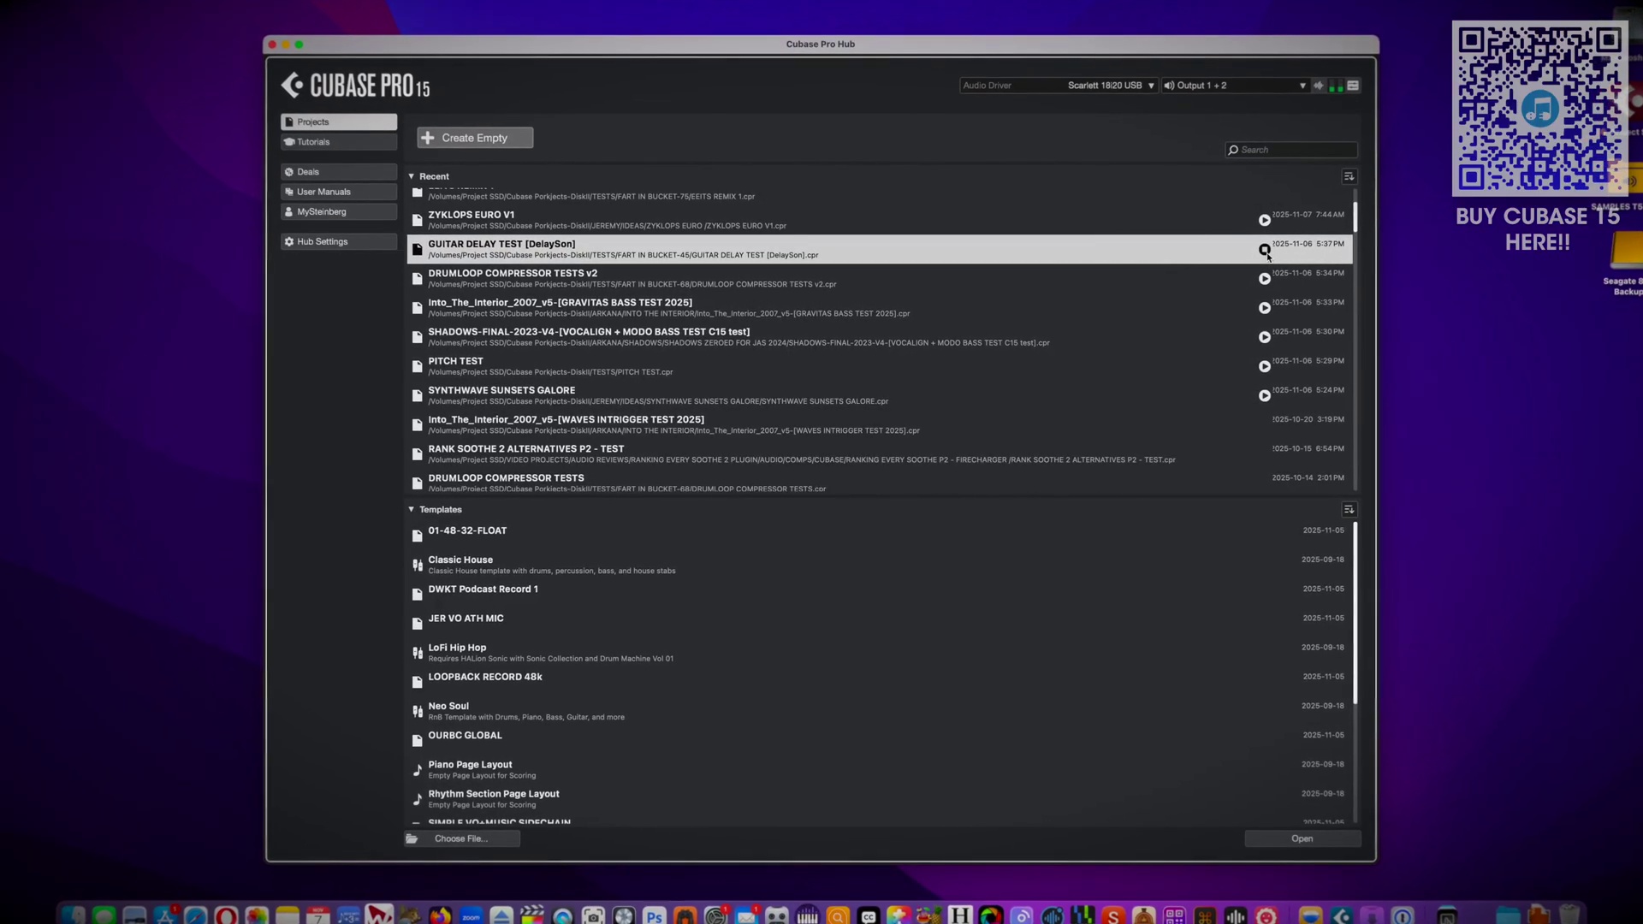
click(1267, 280)
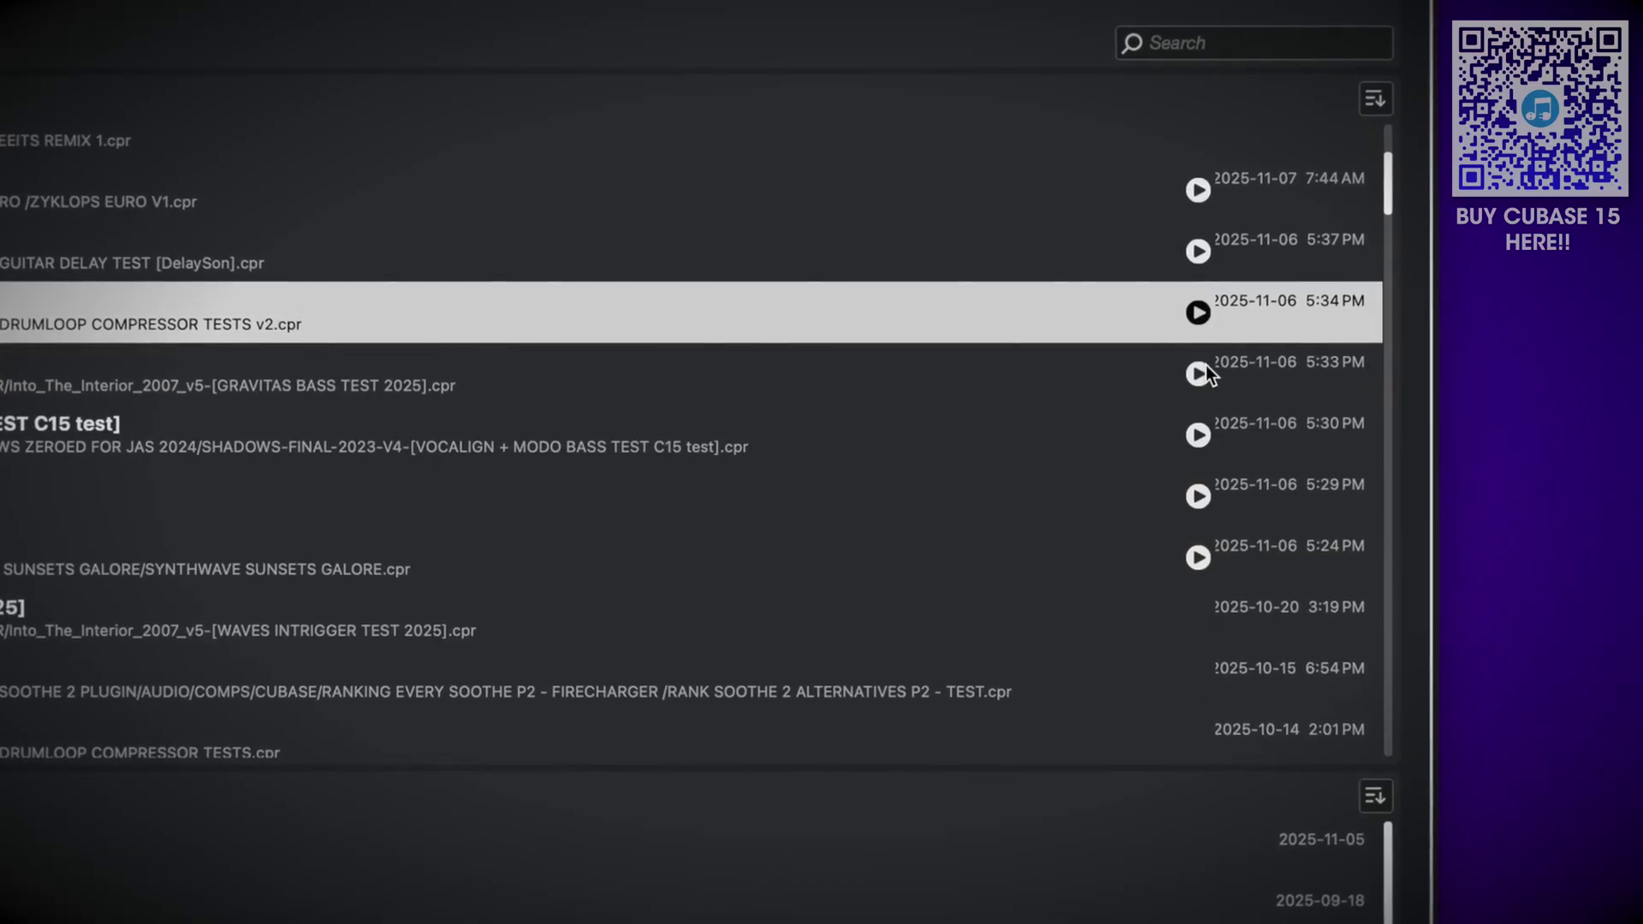
click(1199, 375)
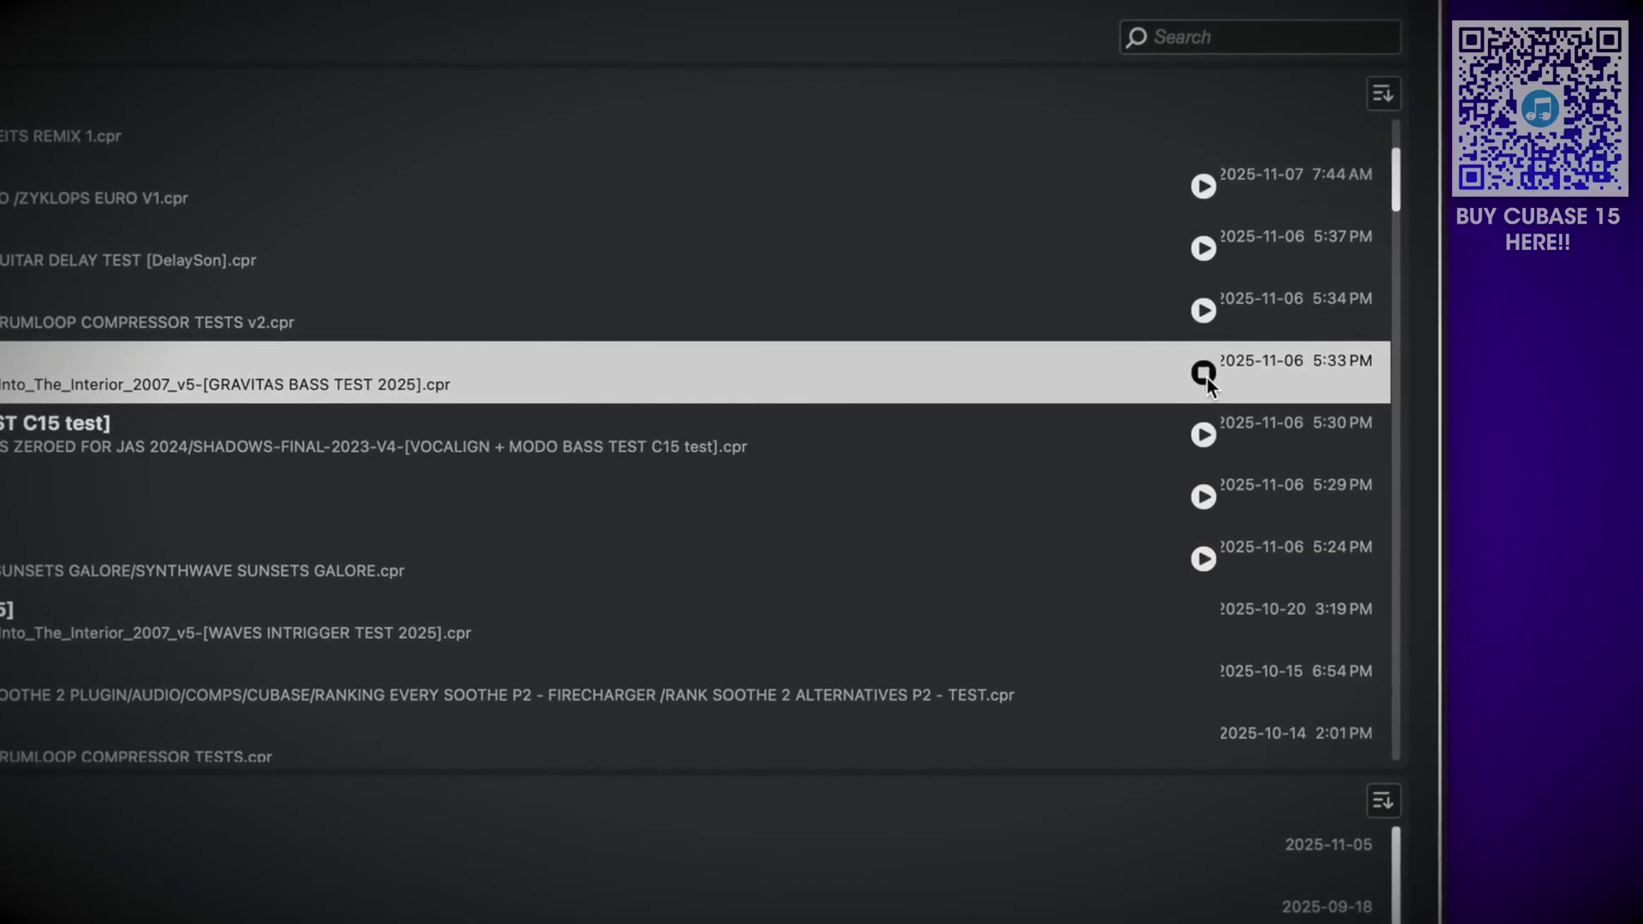
click(1206, 437)
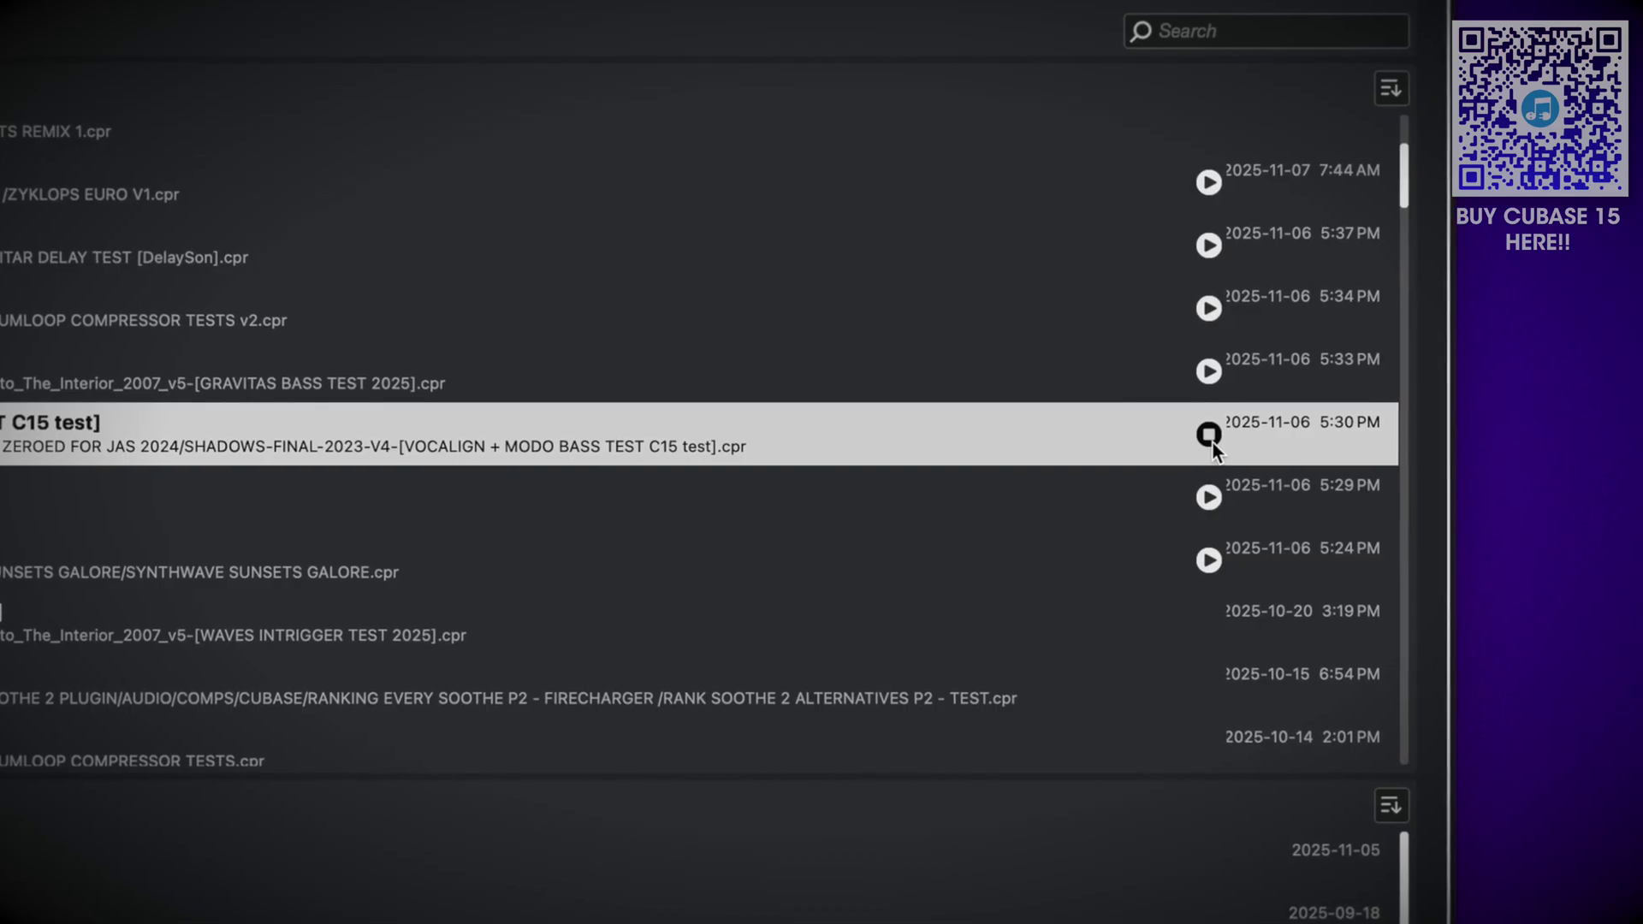
click(1212, 500)
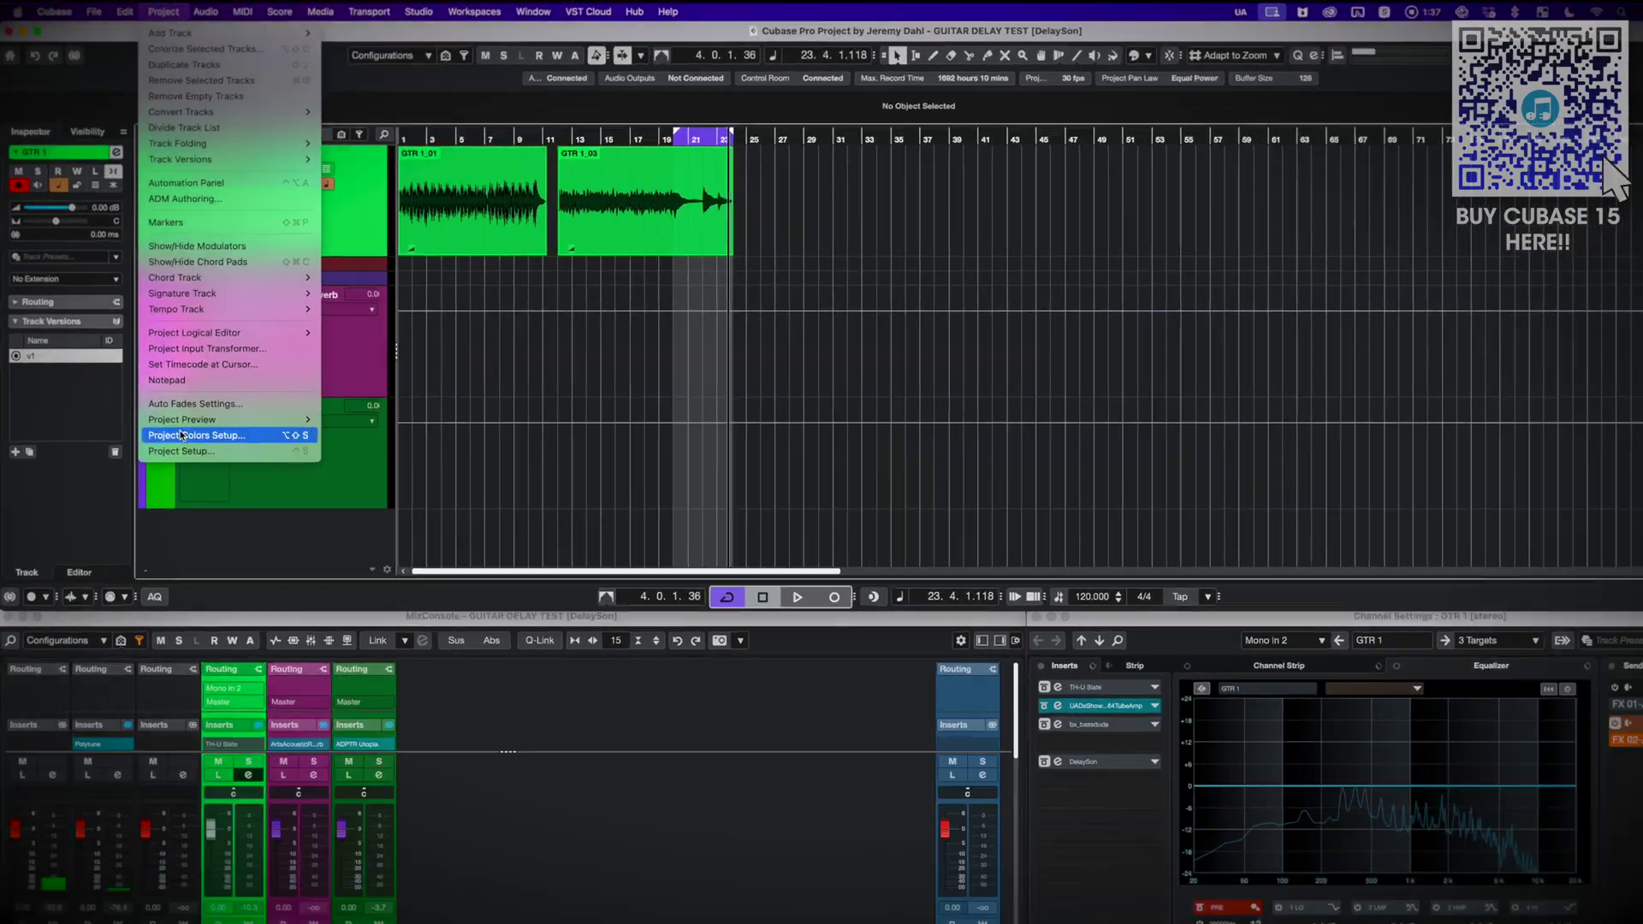
- Generate a project preview for GUITAR DELAY TEST via Project > Project Preview > Create, then return to the Hub
mouse_move(257, 372)
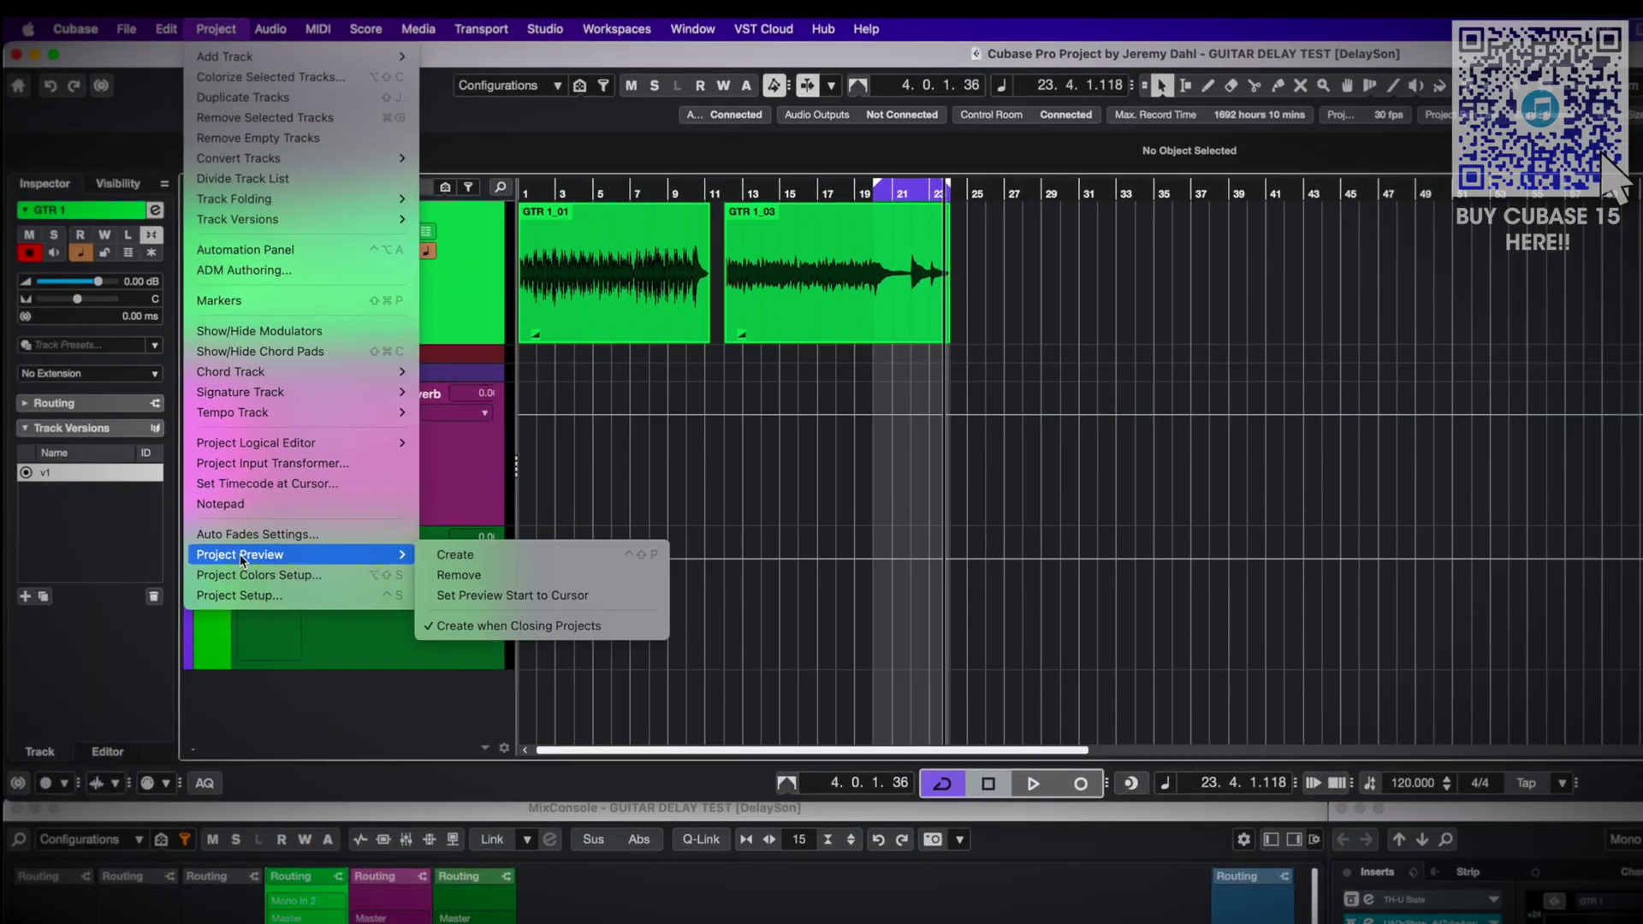
click(439, 556)
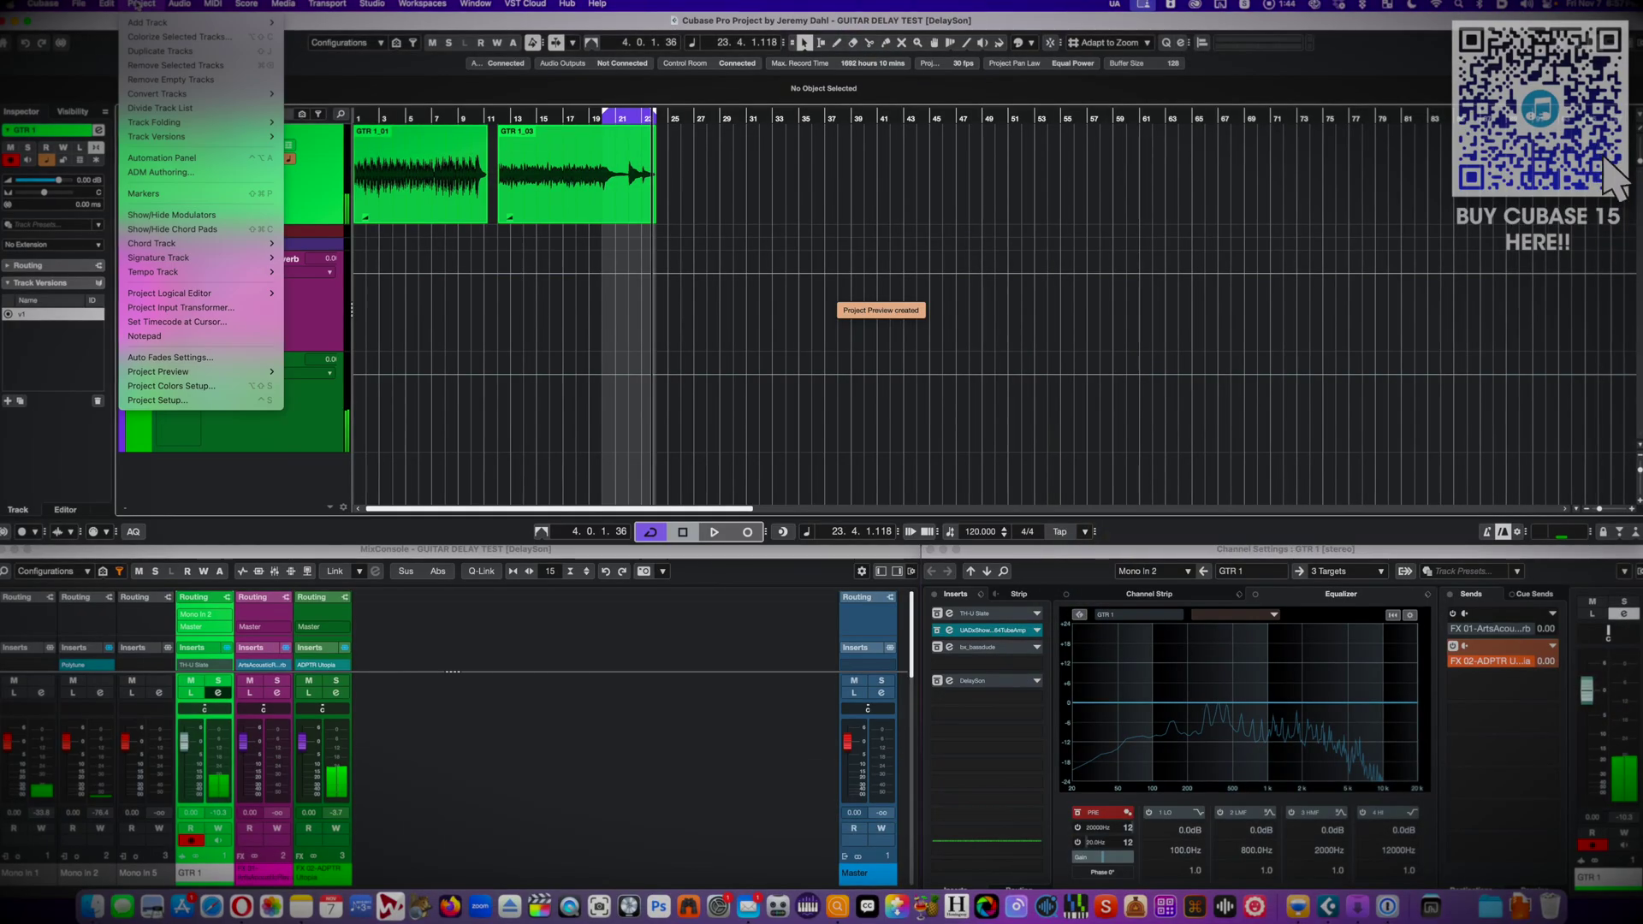
mouse_move(193, 371)
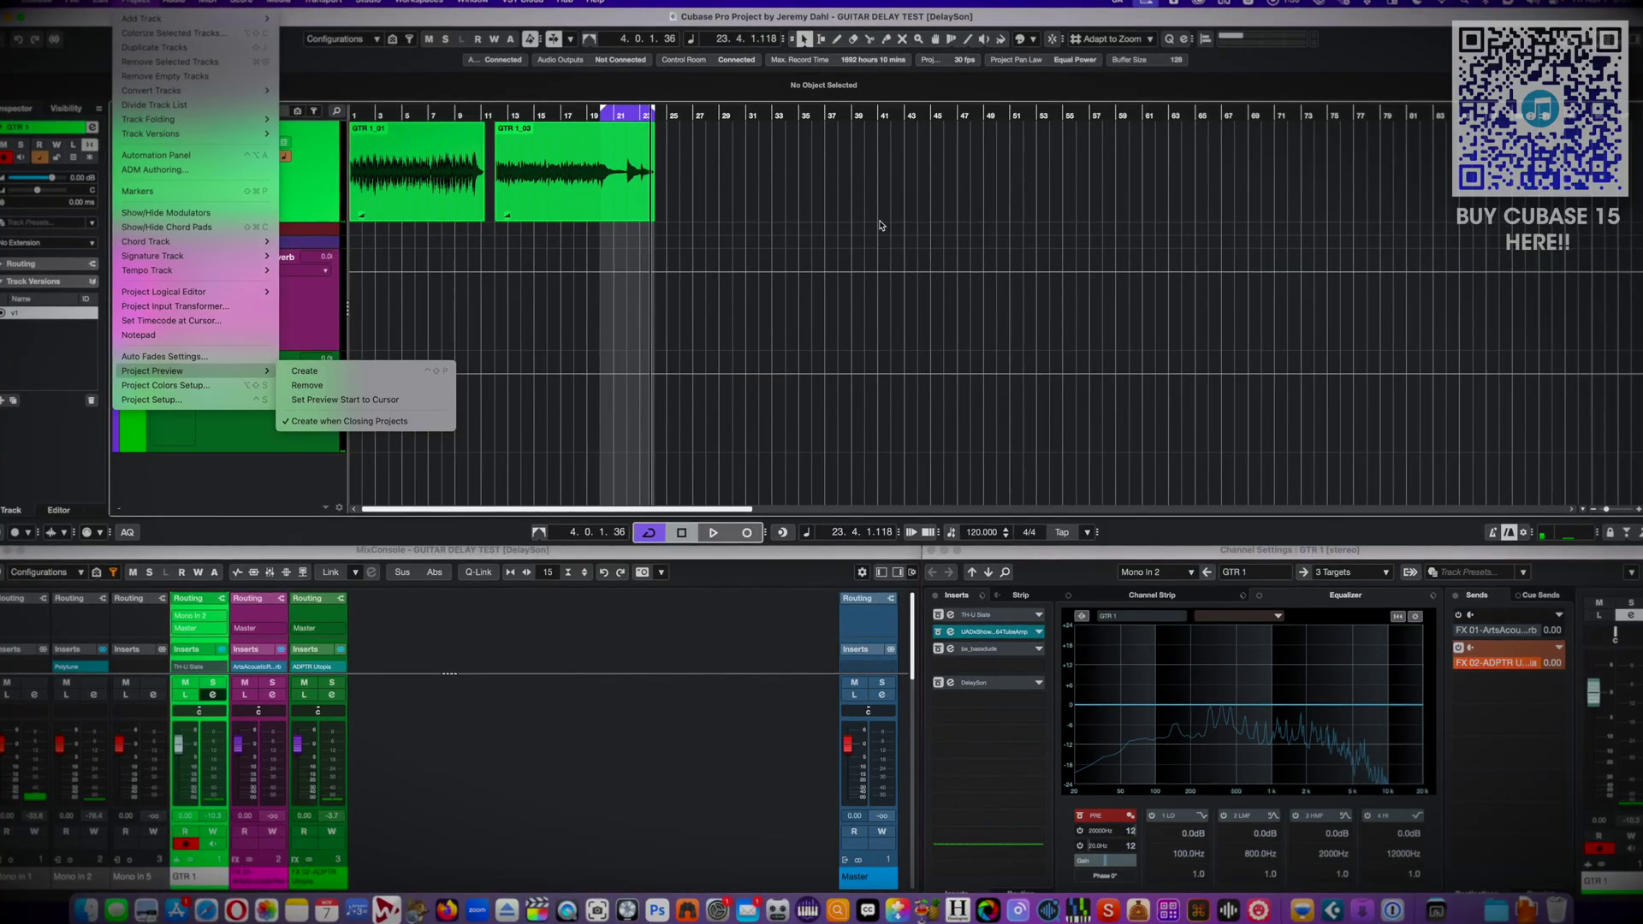
click(803, 223)
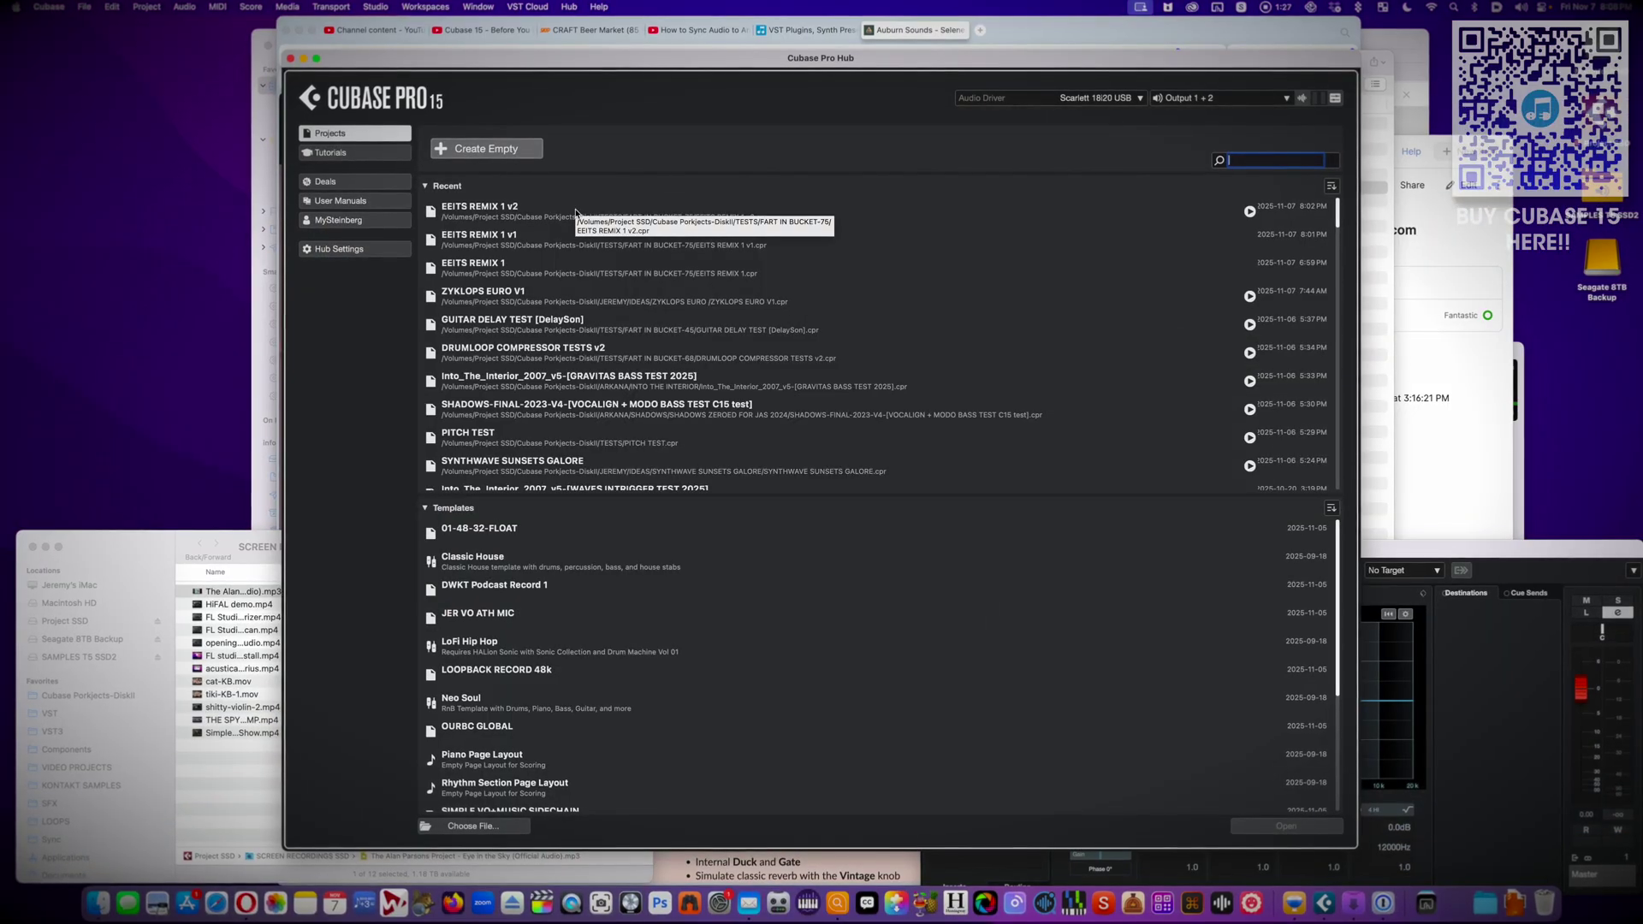
- Open EEITS REMIX 1 v1, drop the Eye in the Sky mp3 onto Audio 01, and separate stems
click(580, 240)
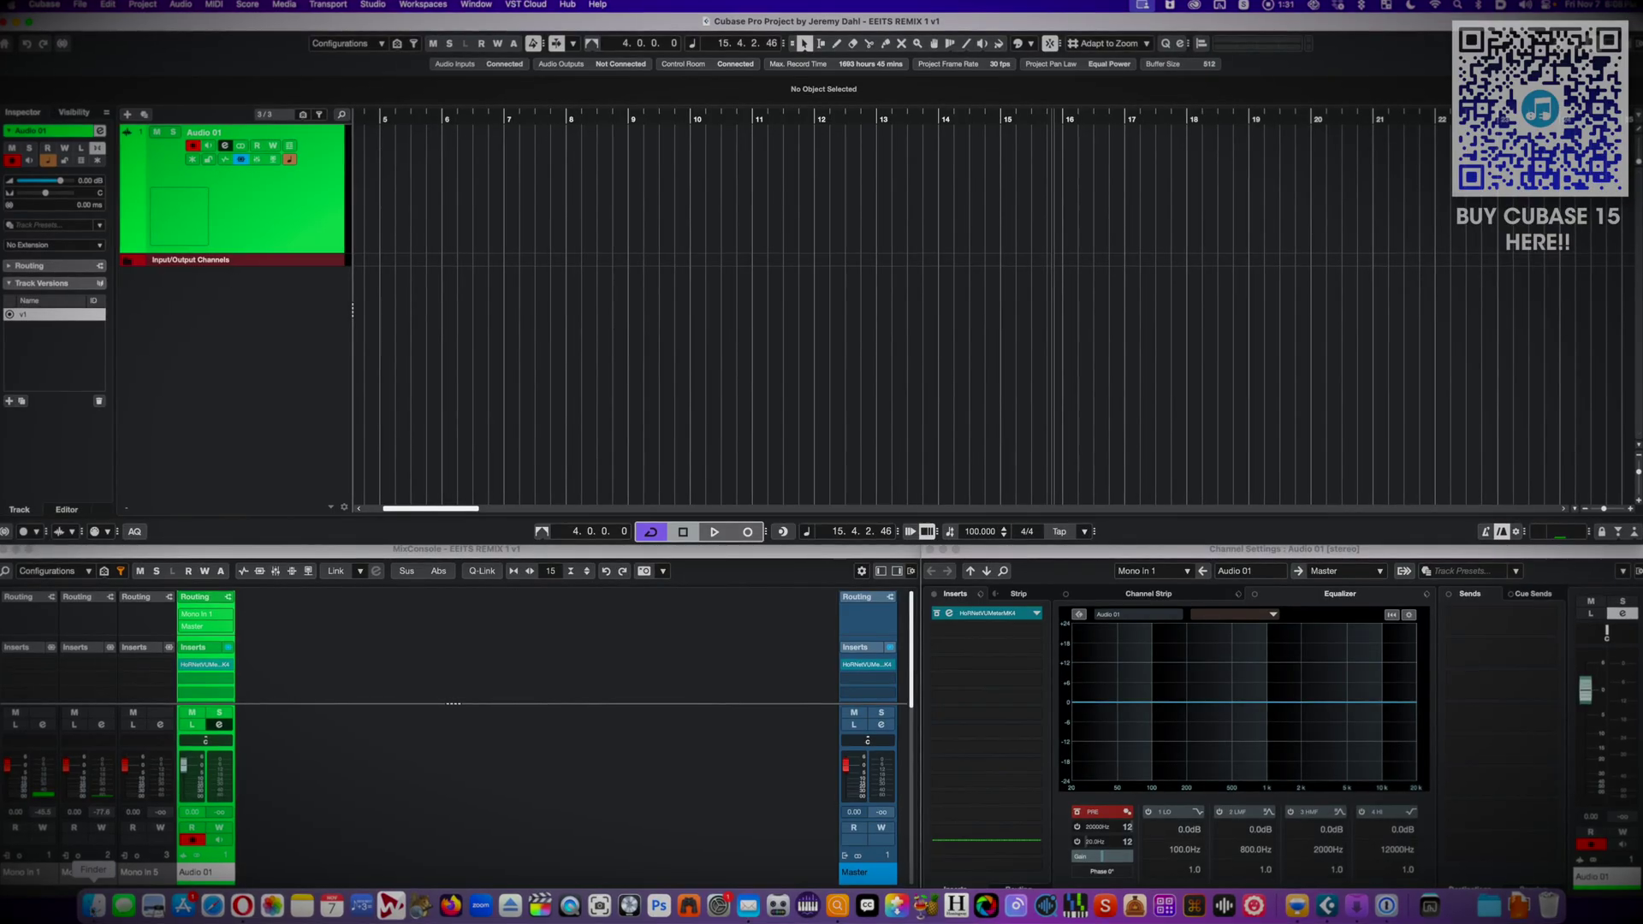
click(95, 905)
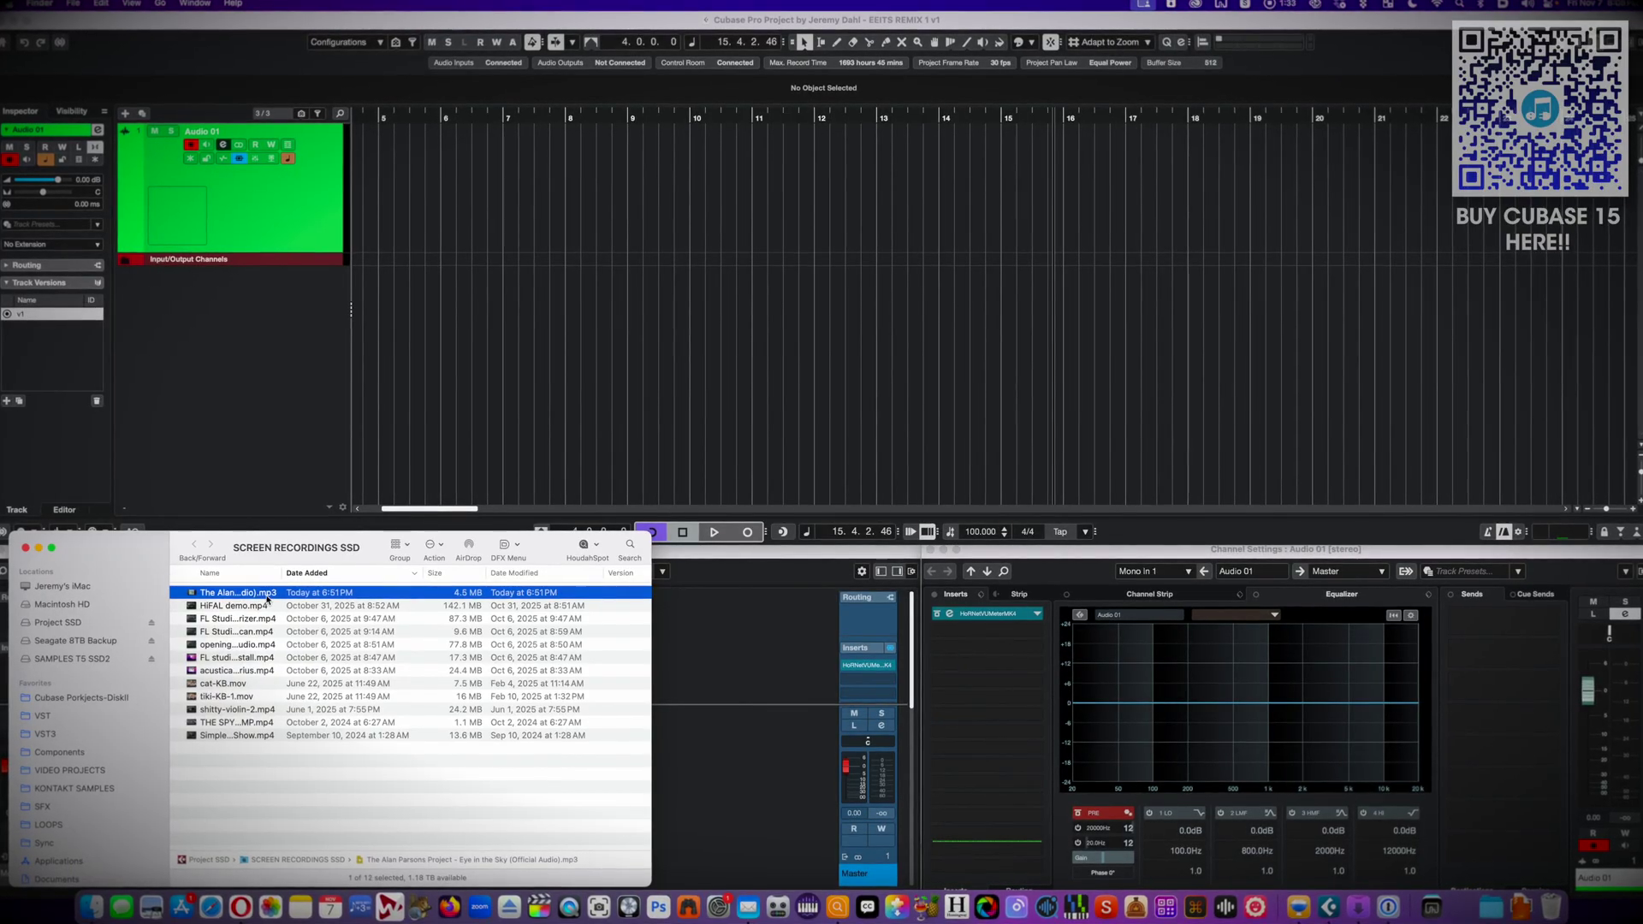
drag(279, 593, 590, 196)
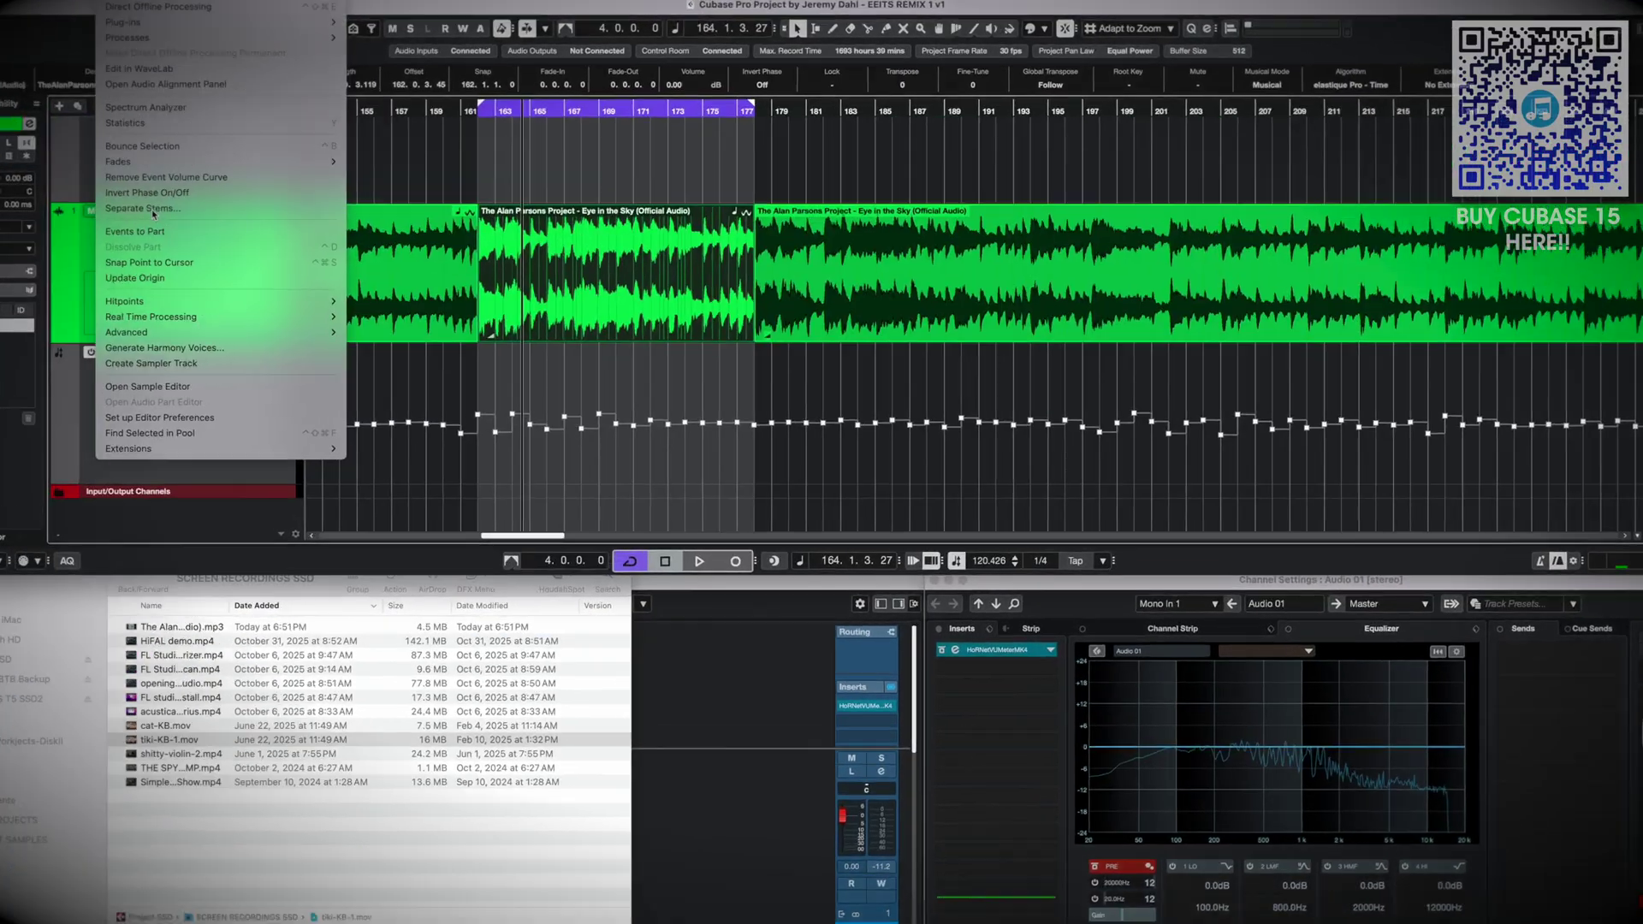
click(749, 531)
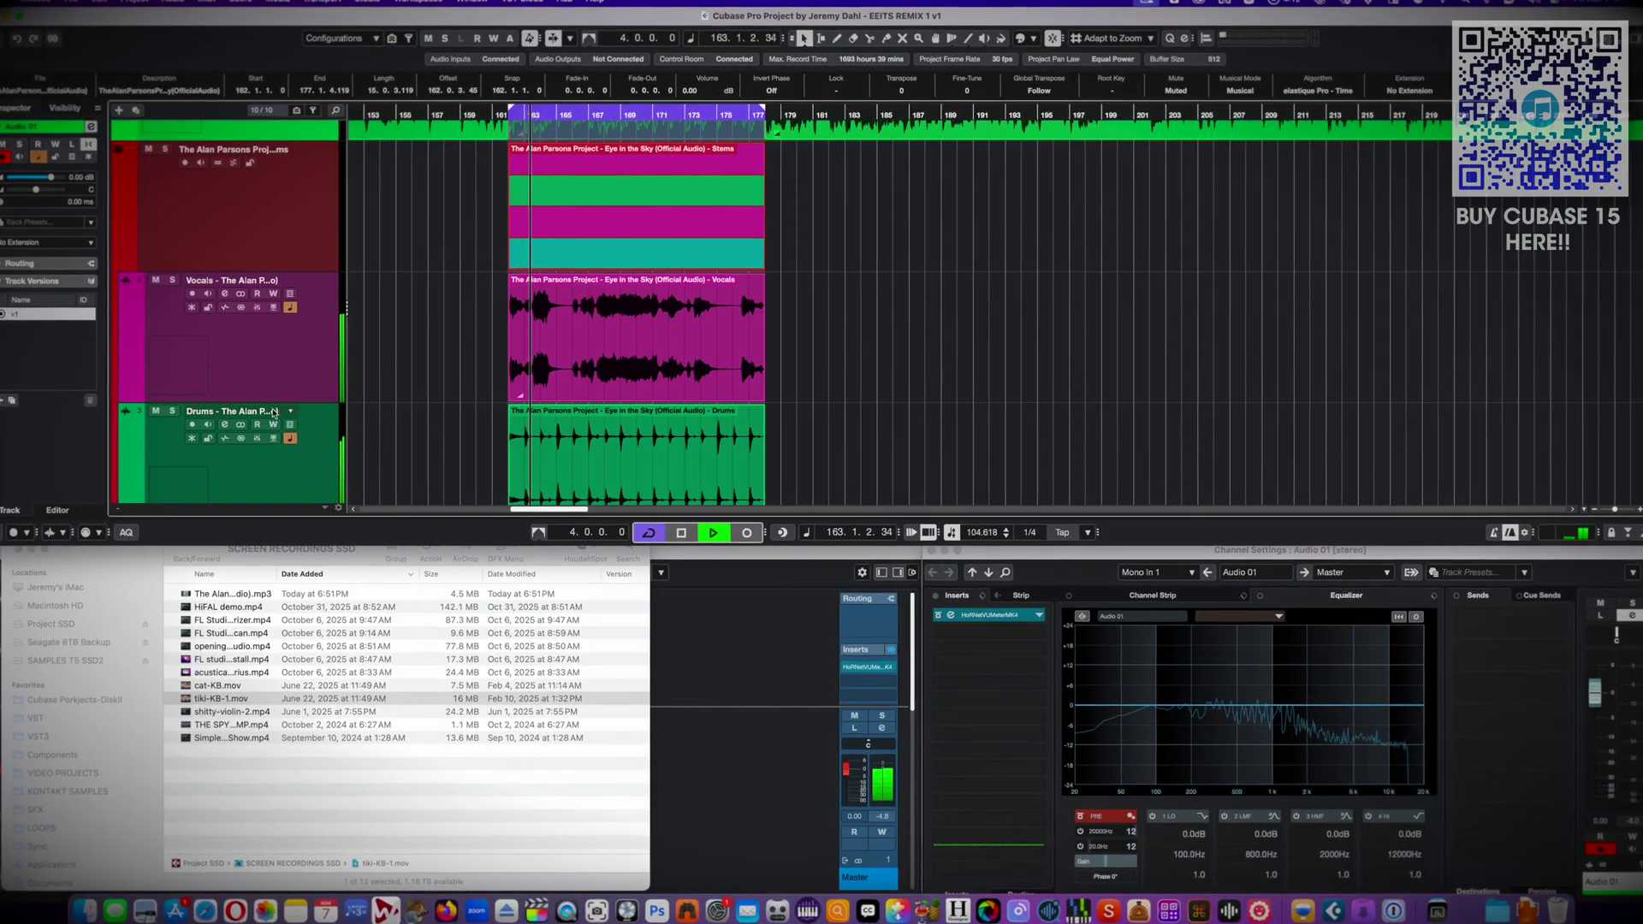
- Solo the Vocals stem, then the Drums stem, shrink track heights, and unsolo the Bass stem
scroll(364, 391, down, 1)
click(221, 300)
key(s)
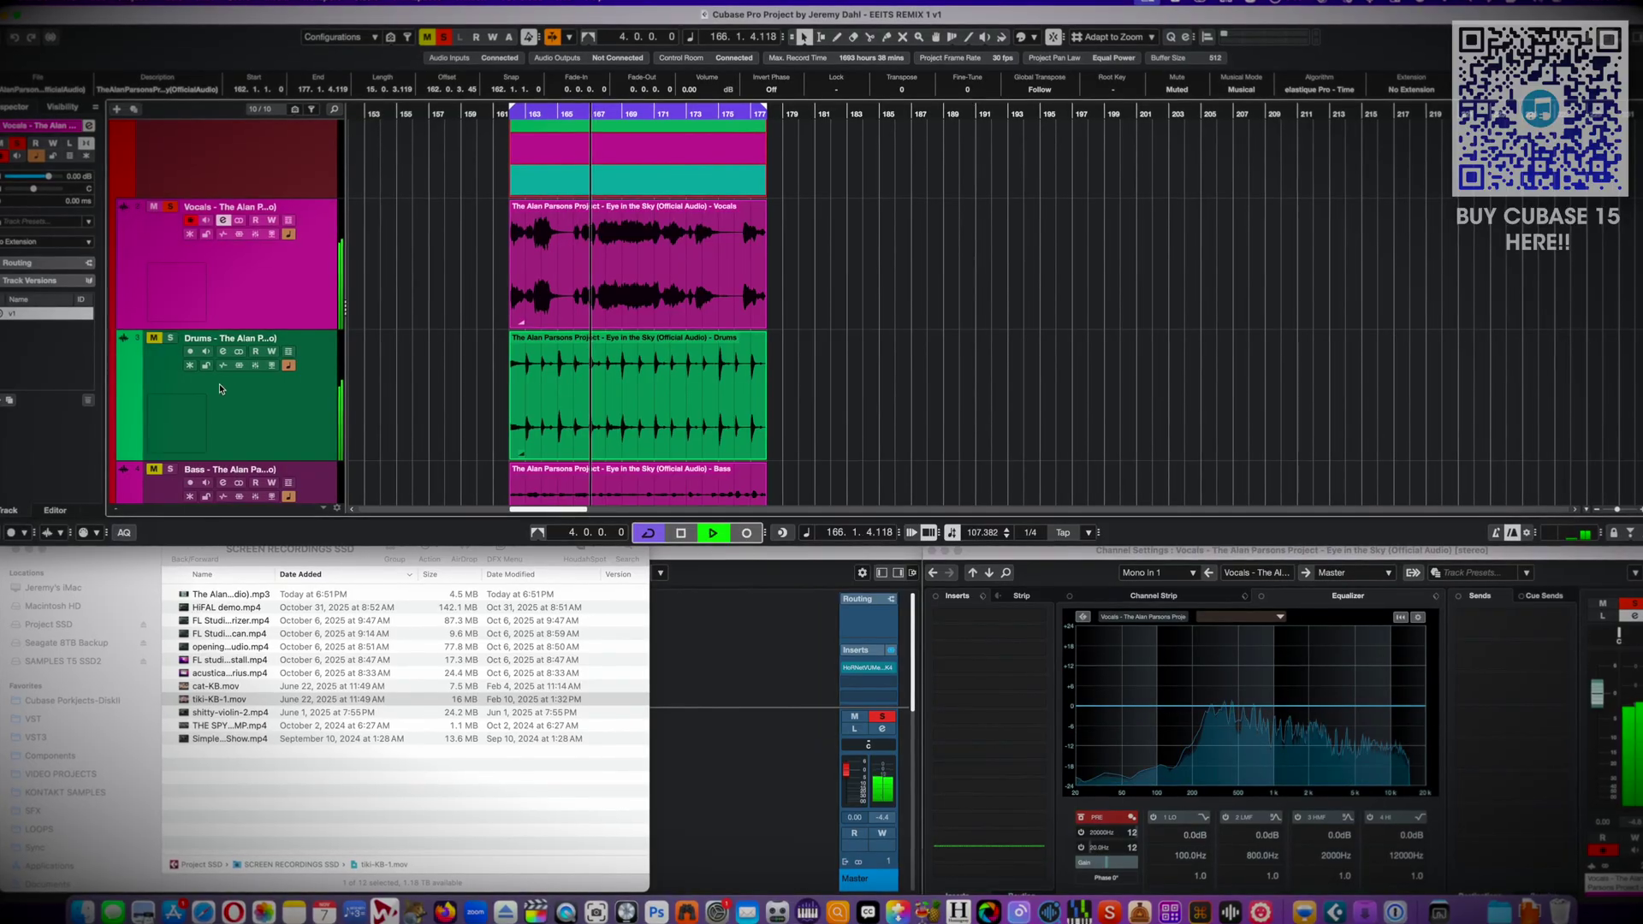
click(254, 425)
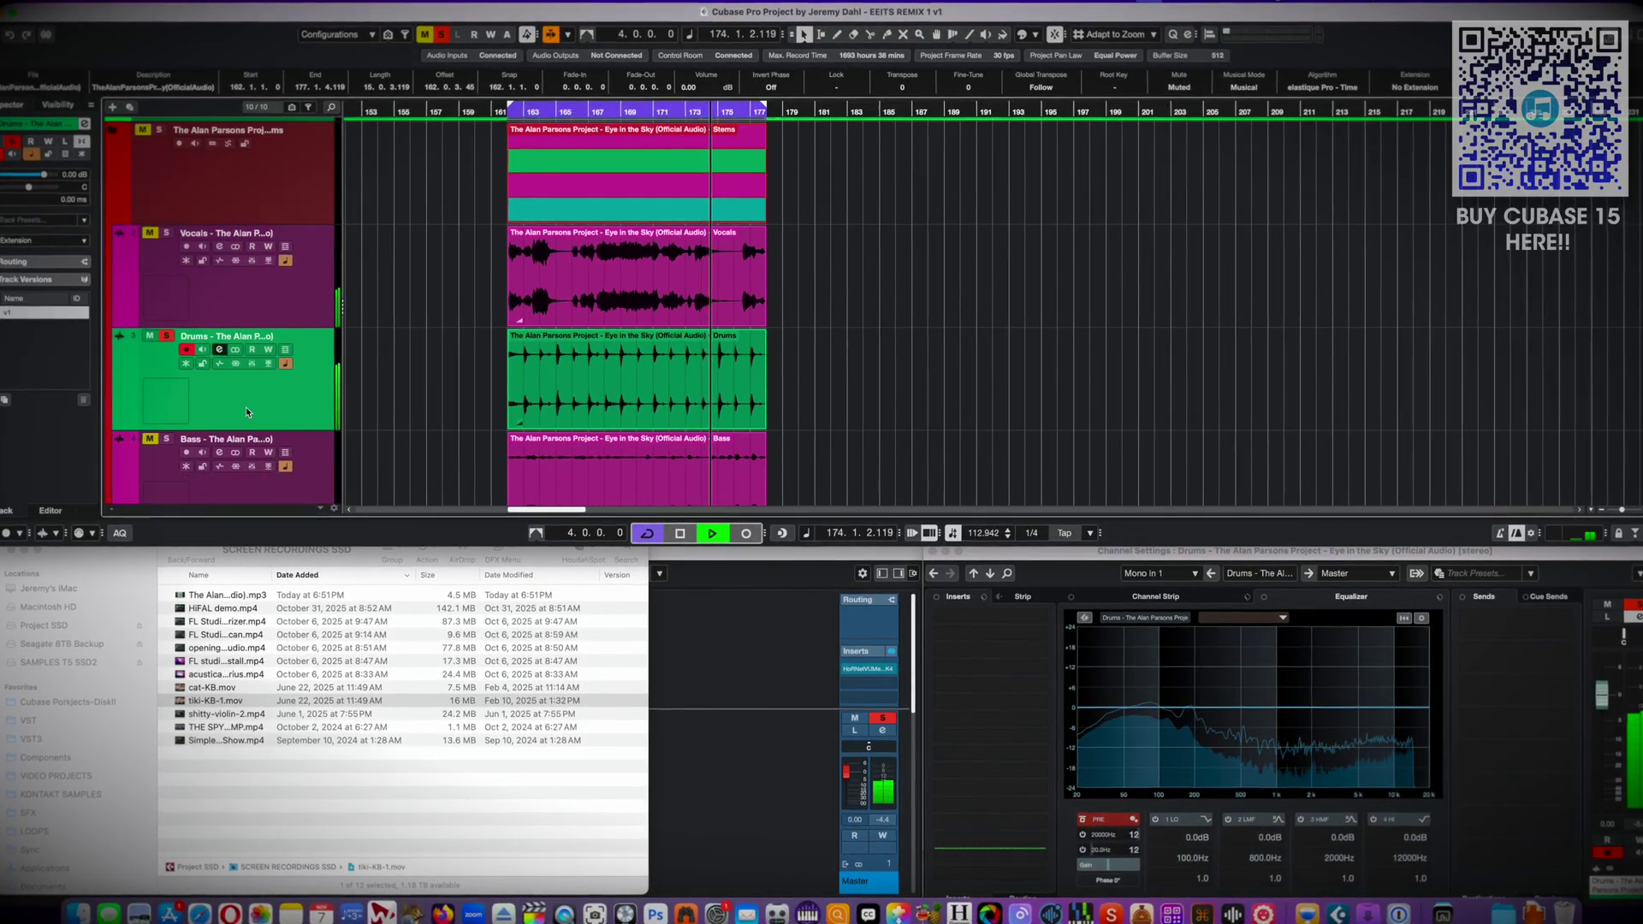
key(shift+g)
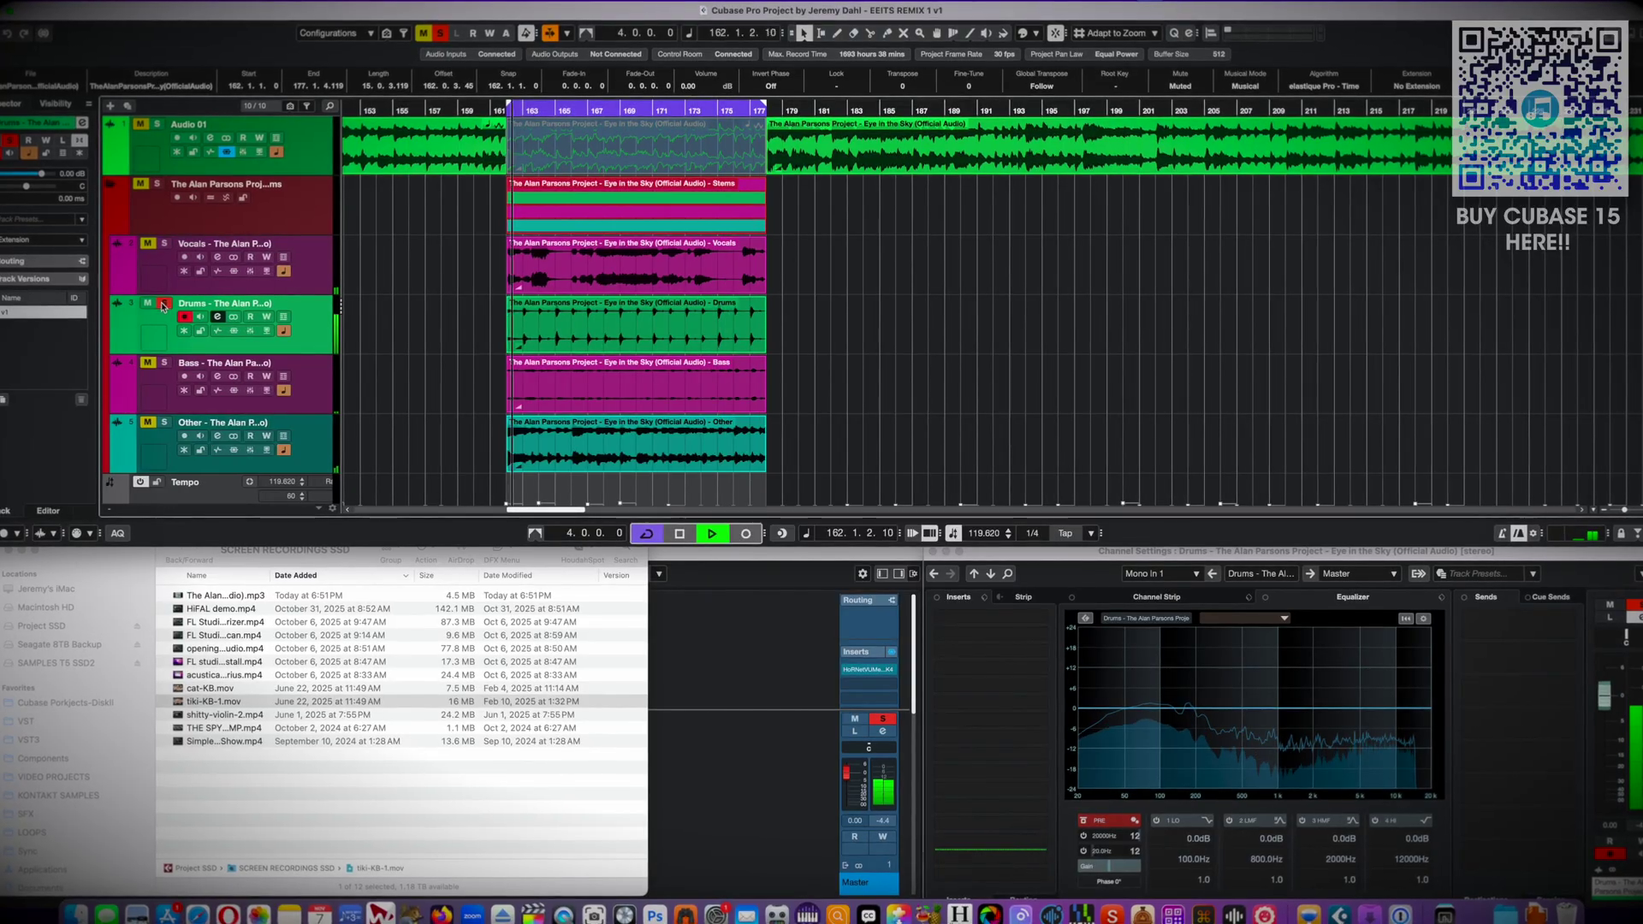
click(586, 394)
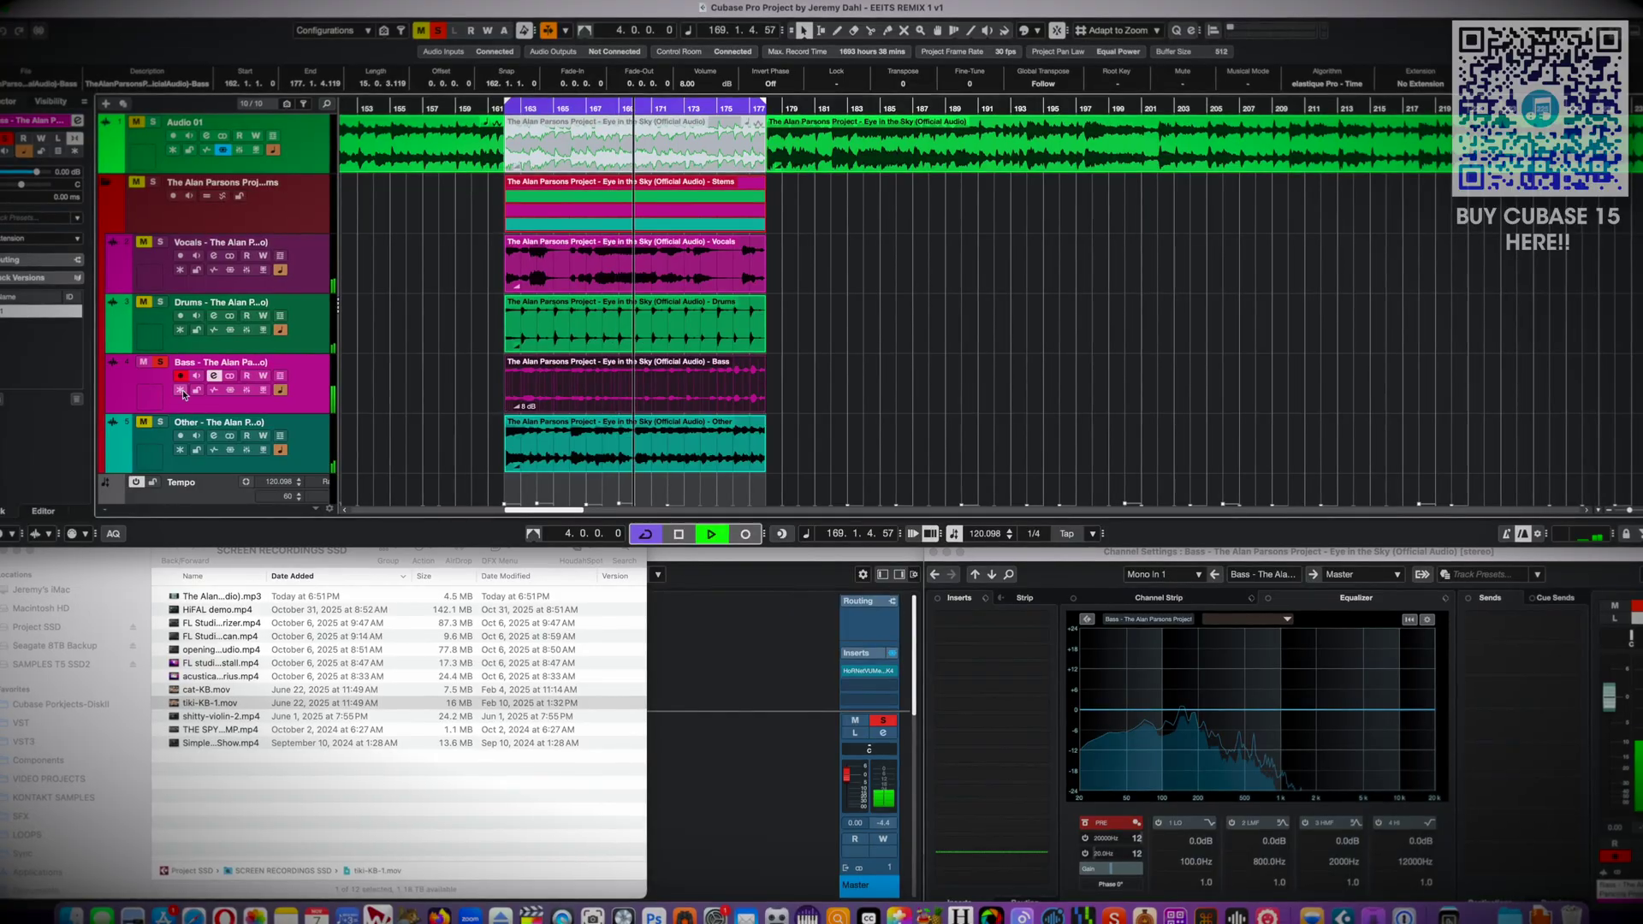
click(160, 363)
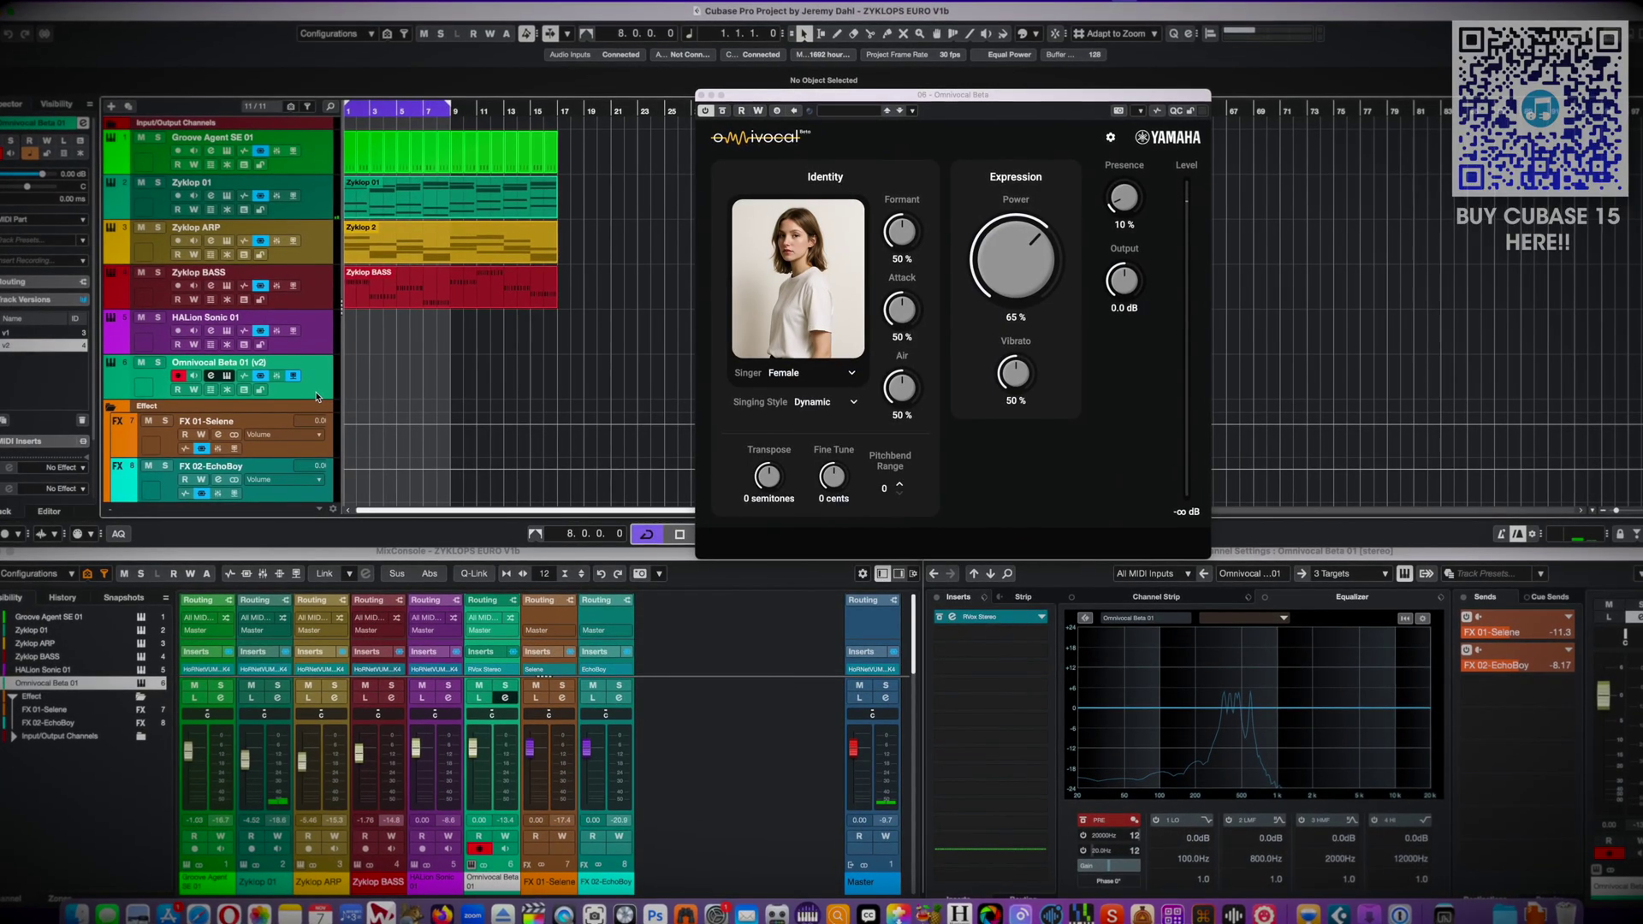
- Record a short phrase on Omnivocal Beta 01 with keypad *, stopping with Space
key(KP_Multiply)
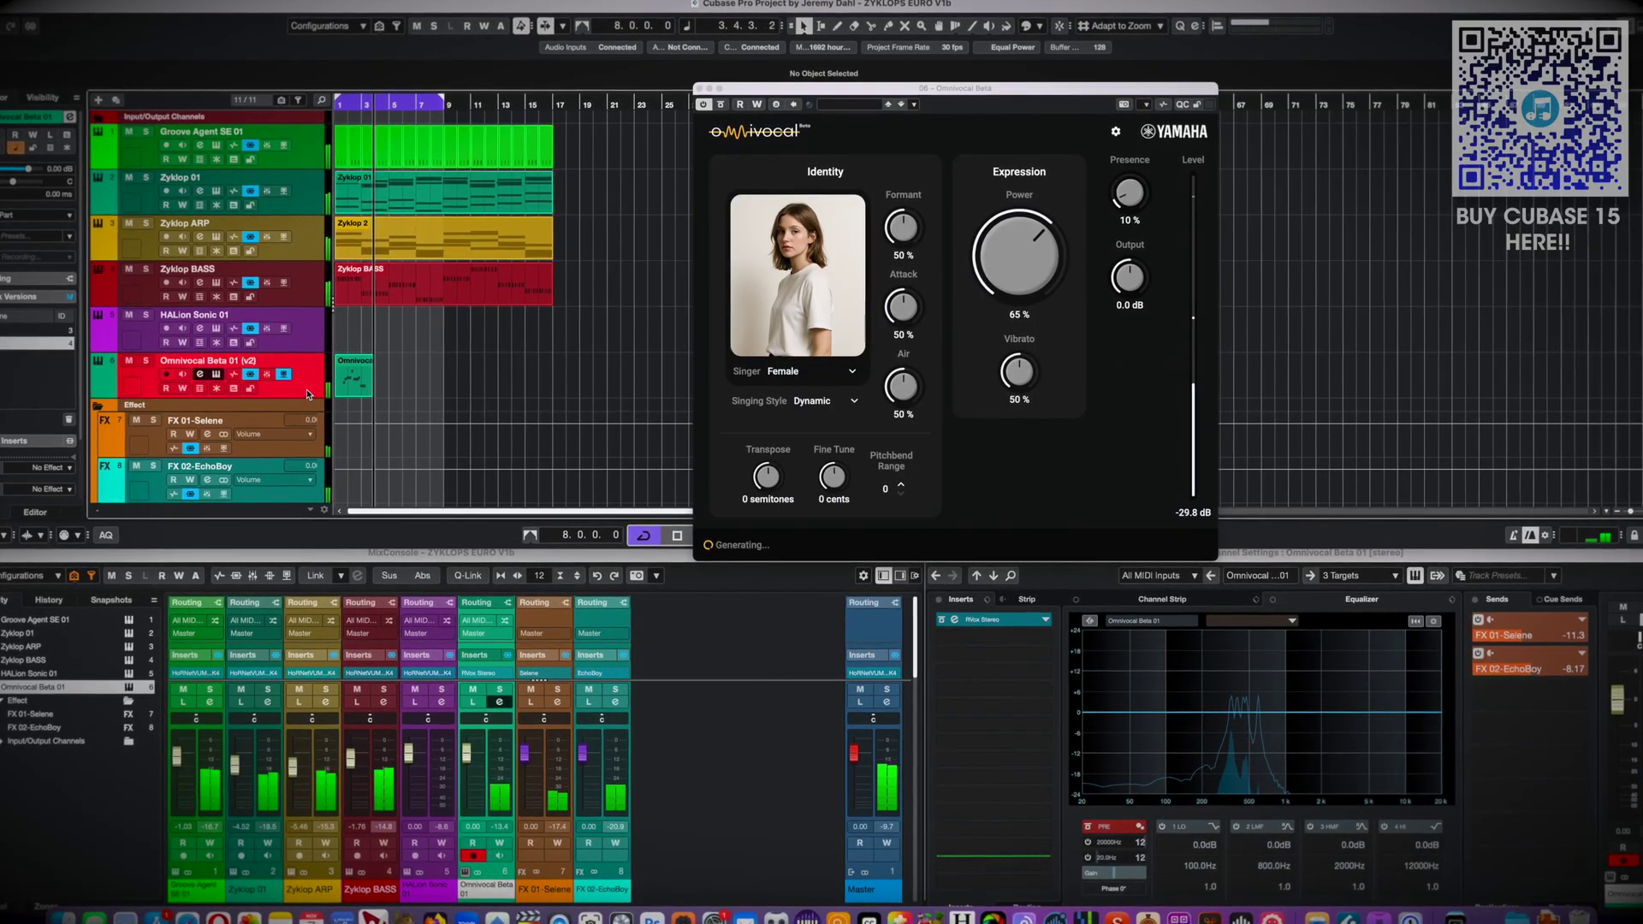
key(space)
- Enter the lyrics 'when', 'you', 'come', 'to', 'me', 'at', 'night' on the Omnivocal Beta 01 notes
double_click(353, 376)
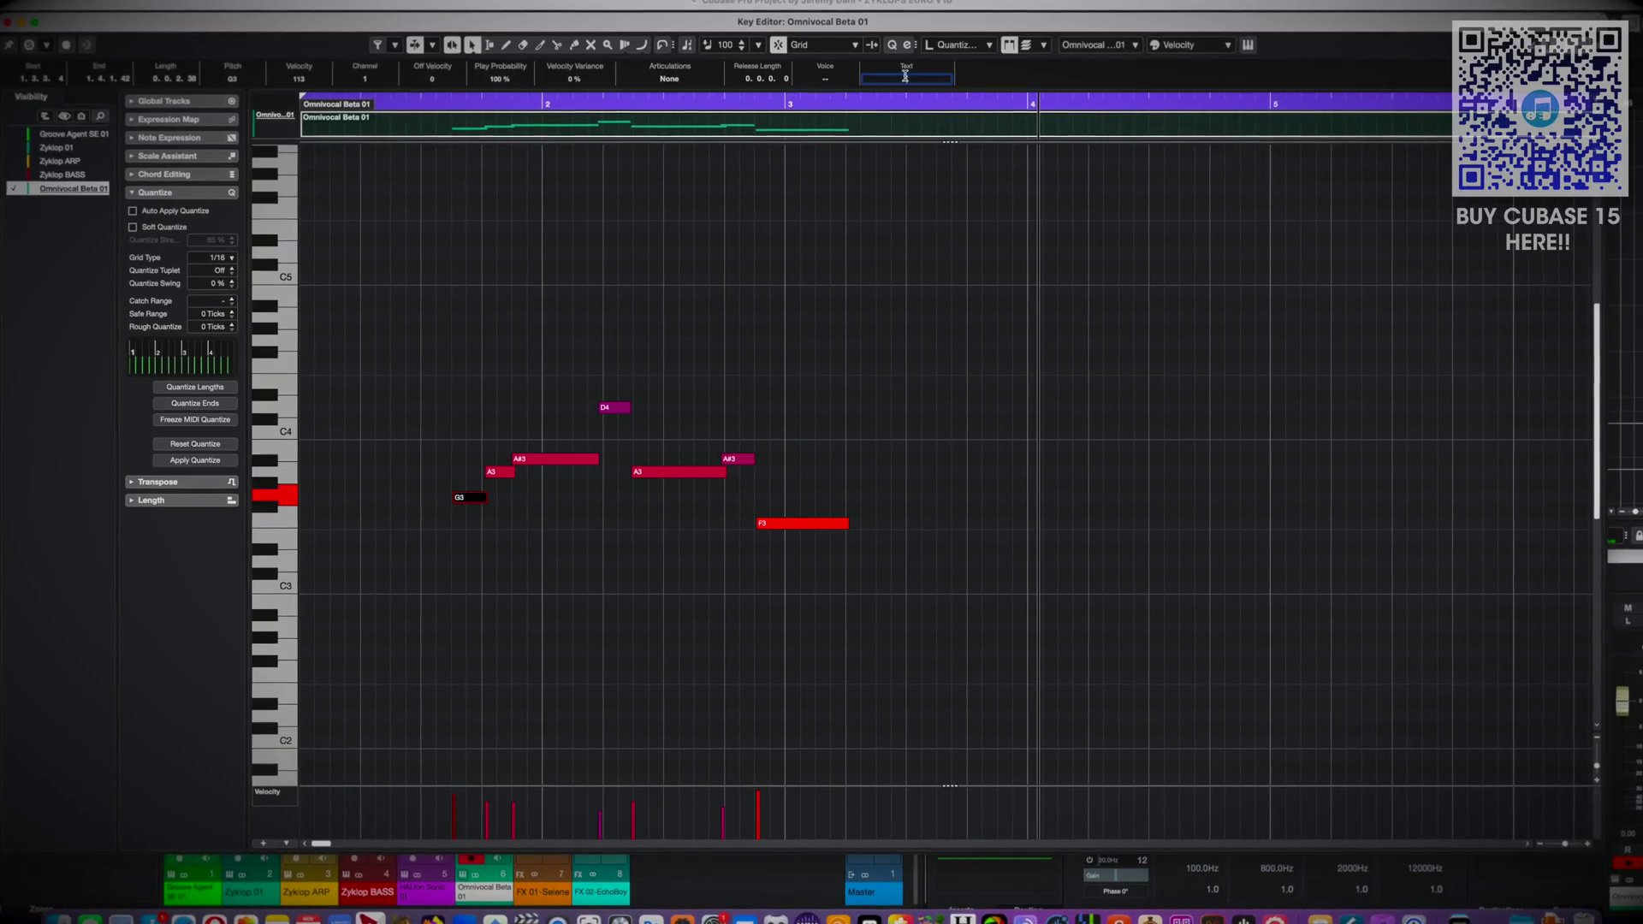
text(when)
key(Tab)
text(you)
key(Tab)
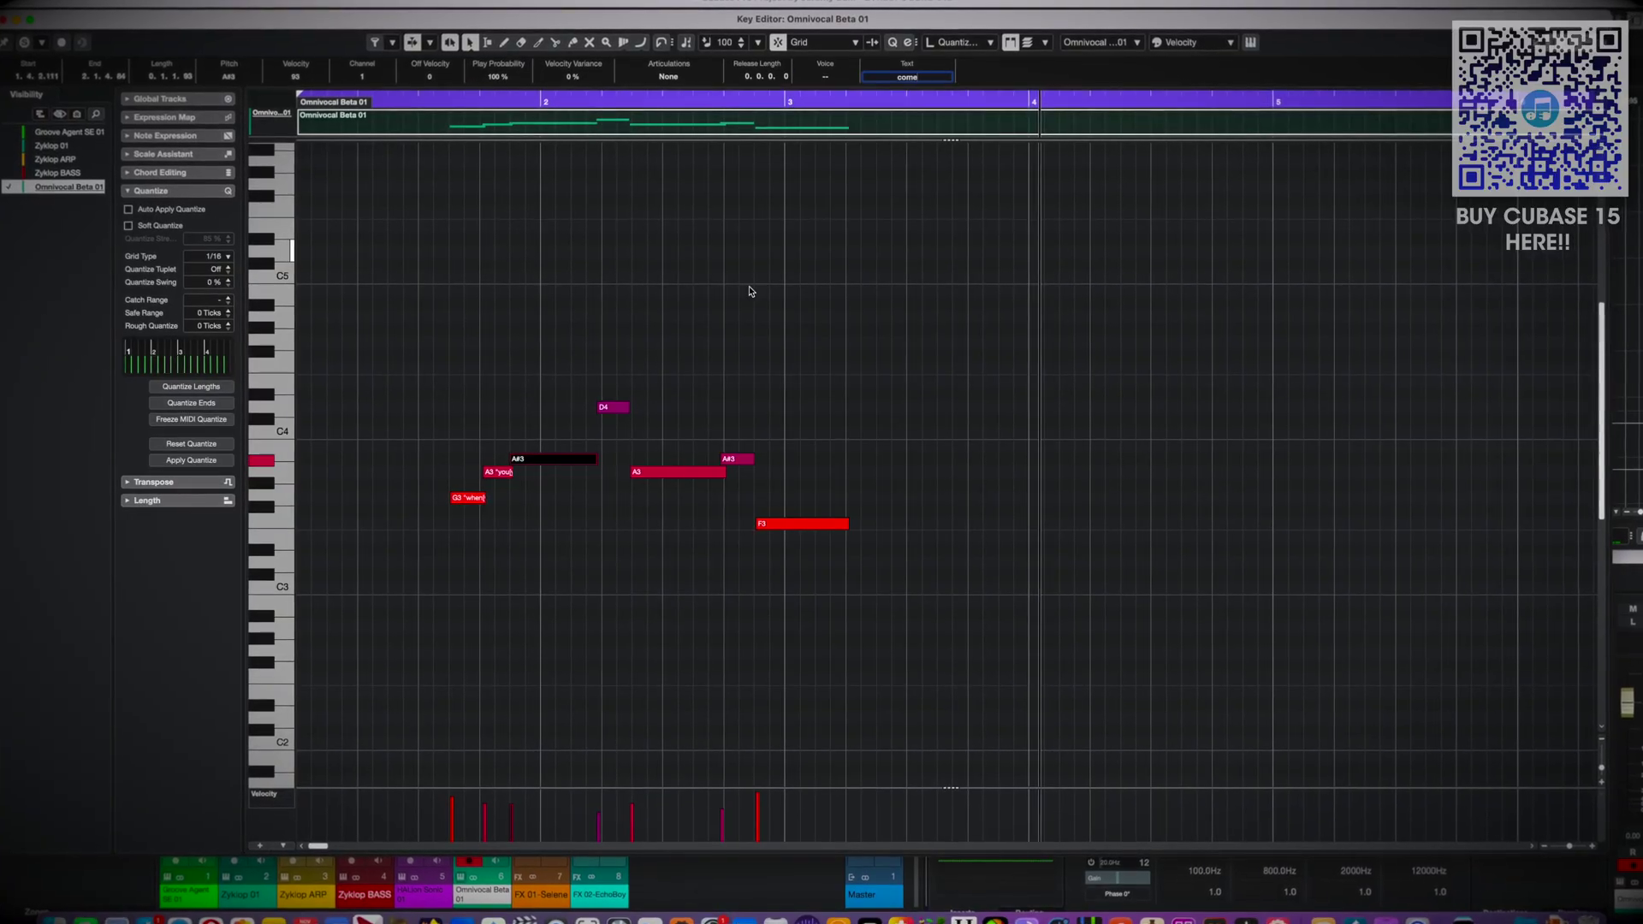
text(come)
key(Tab)
text(to)
key(Tab)
text(me)
key(Tab)
text(at)
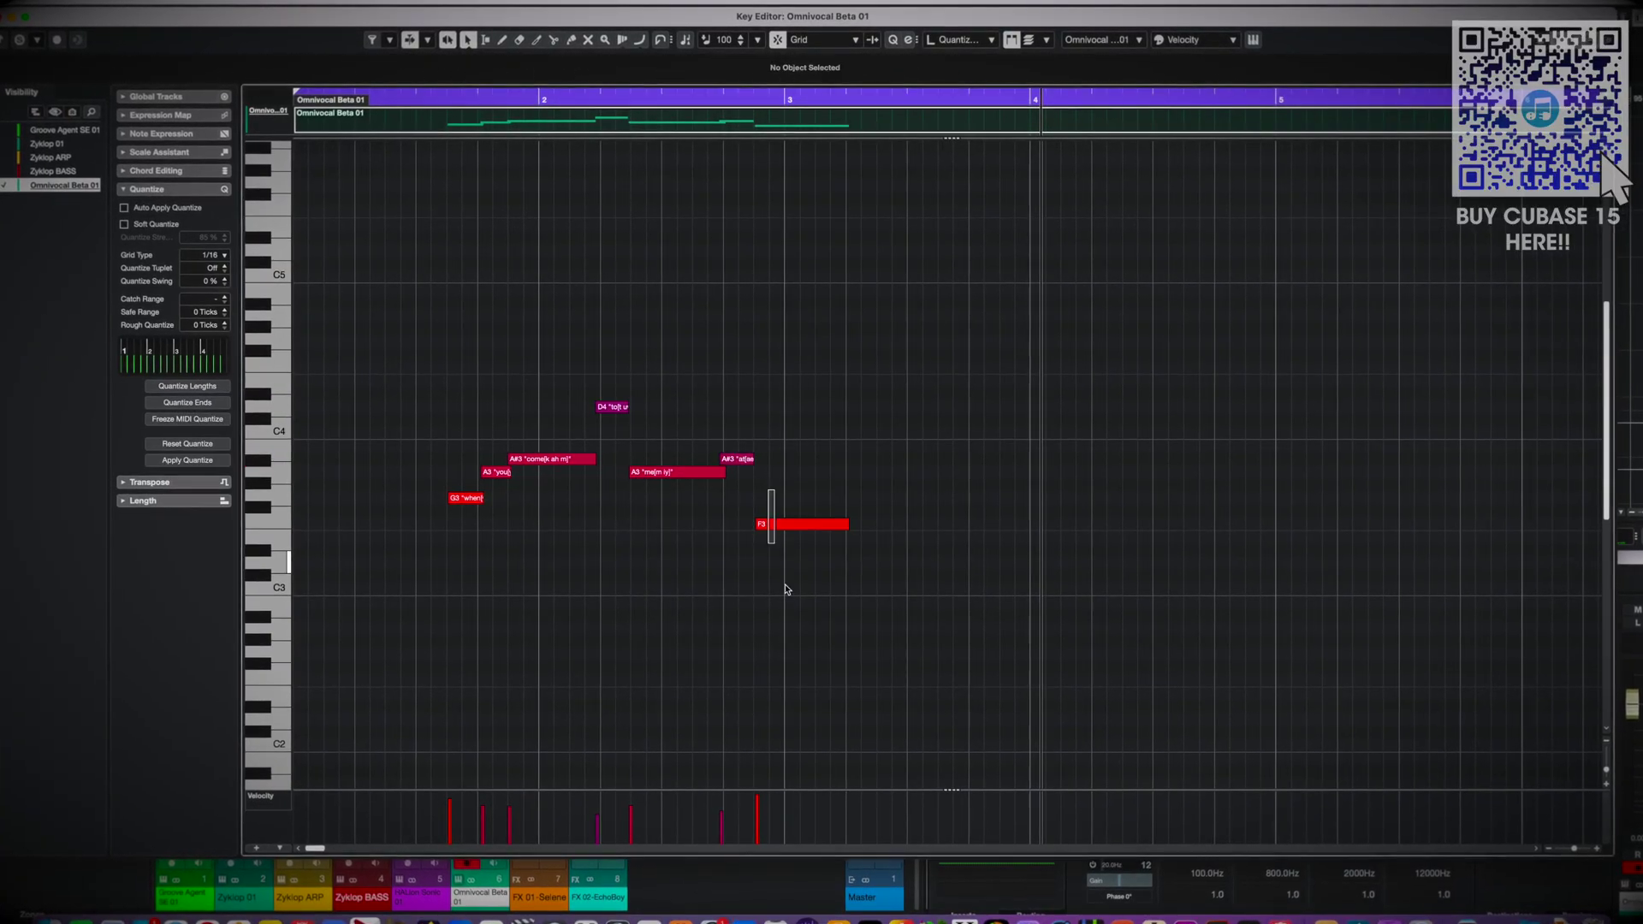
key(Tab)
text(night[n ay t)
scroll(635, 492, up, 3)
scroll(636, 492, down, 1)
click(636, 492)
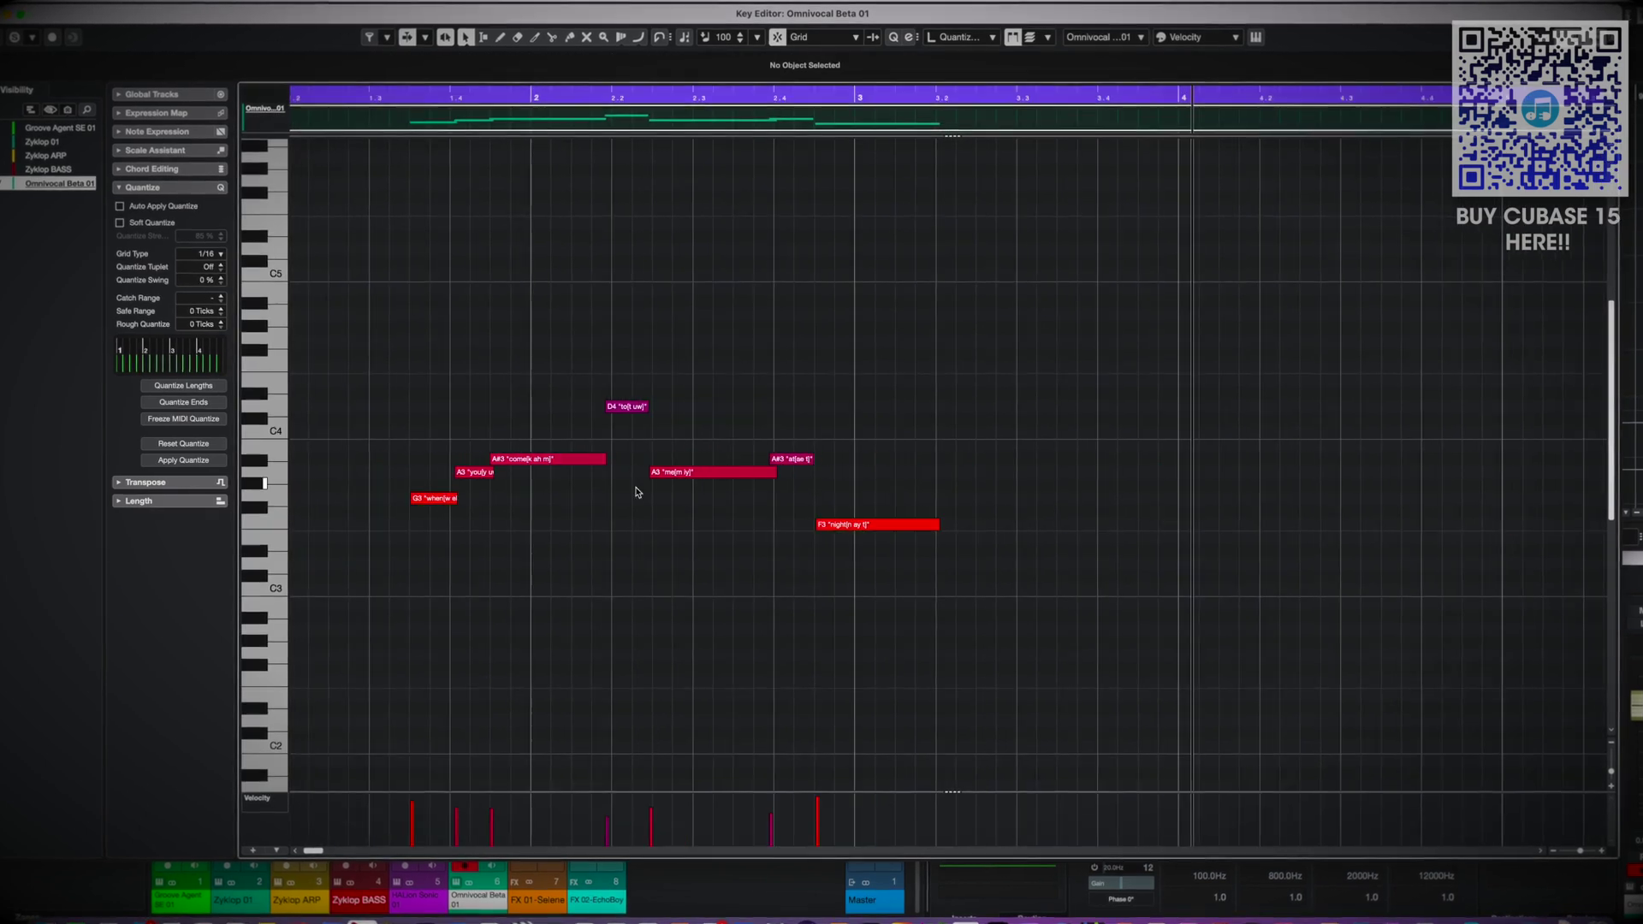
- Close and reopen the Key Editor, then play back the vocal line singing its lyrics
key(super+w)
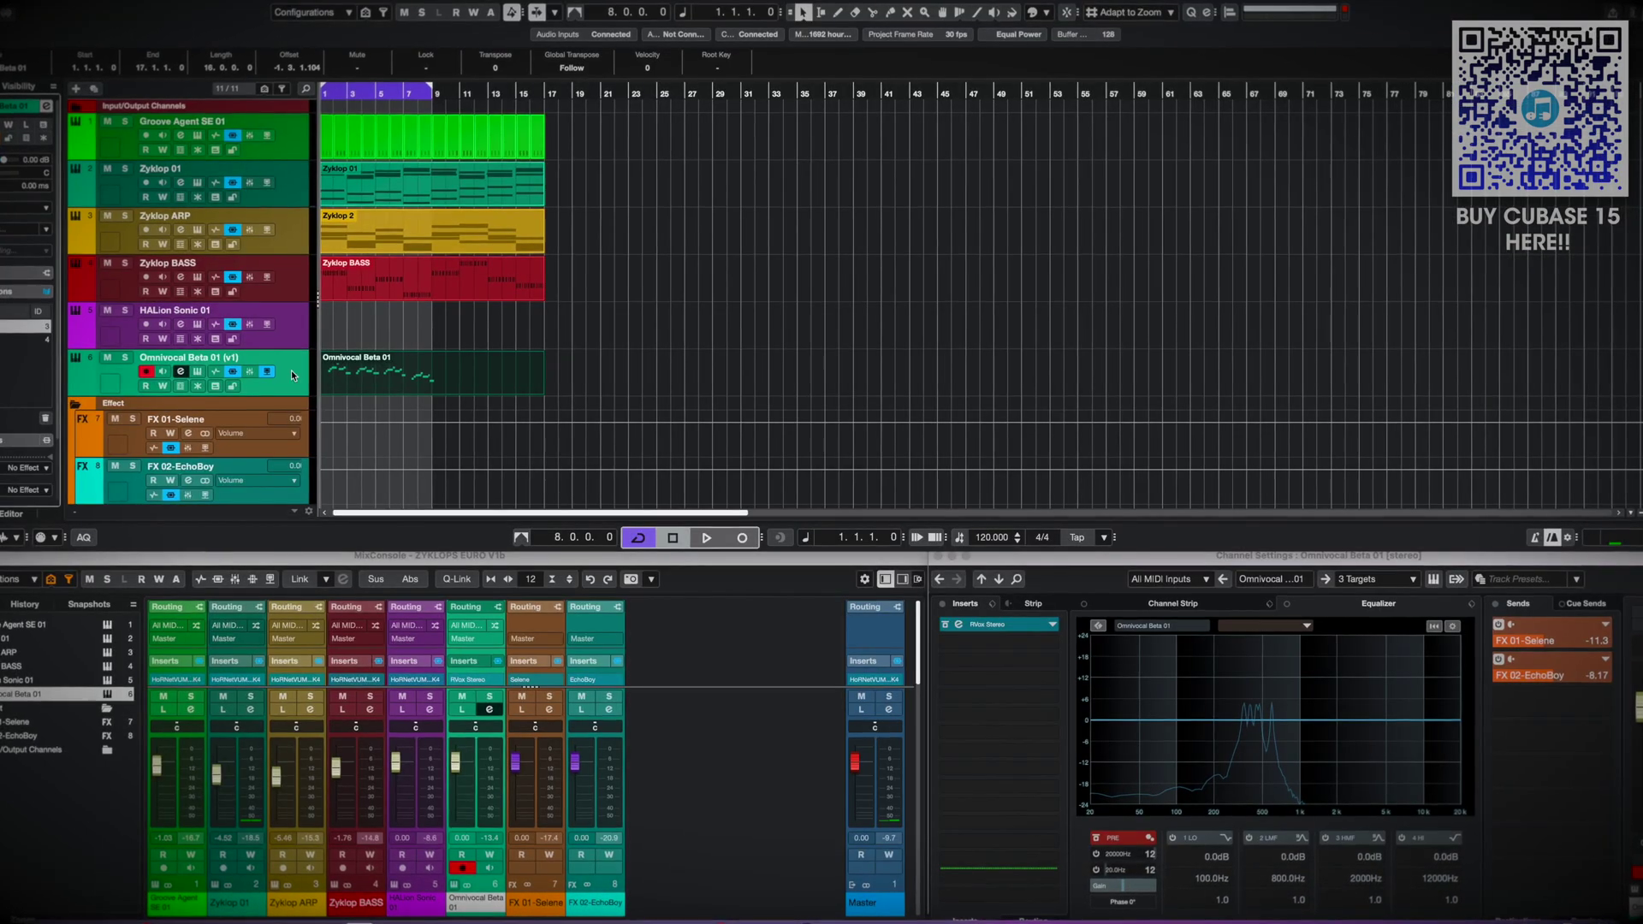
double_click(372, 385)
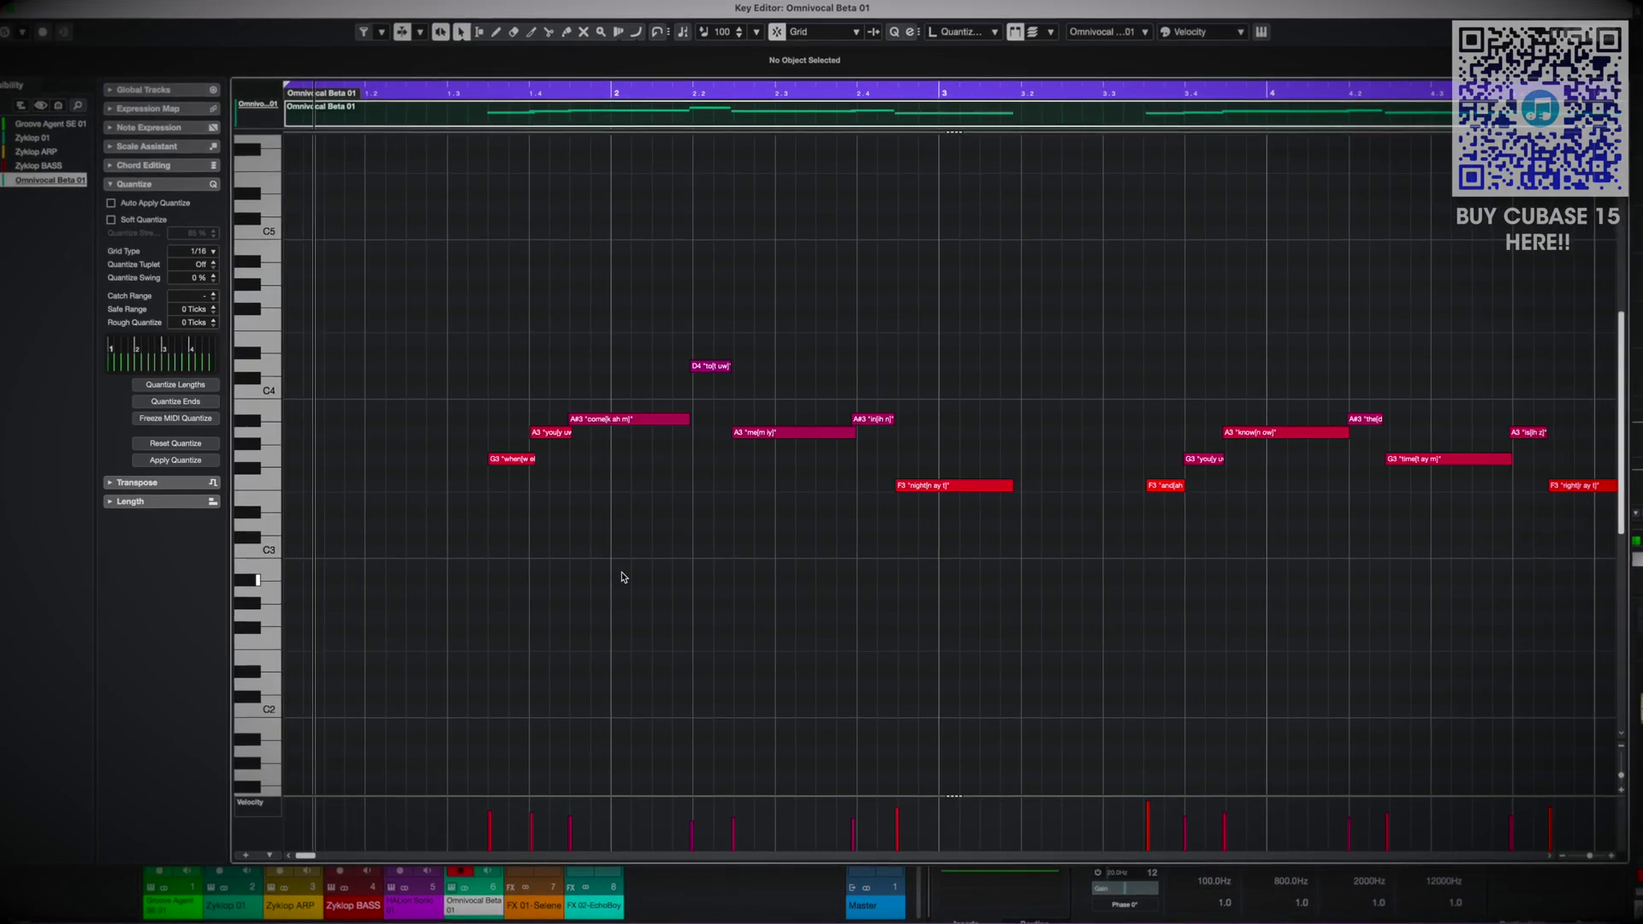
key(space)
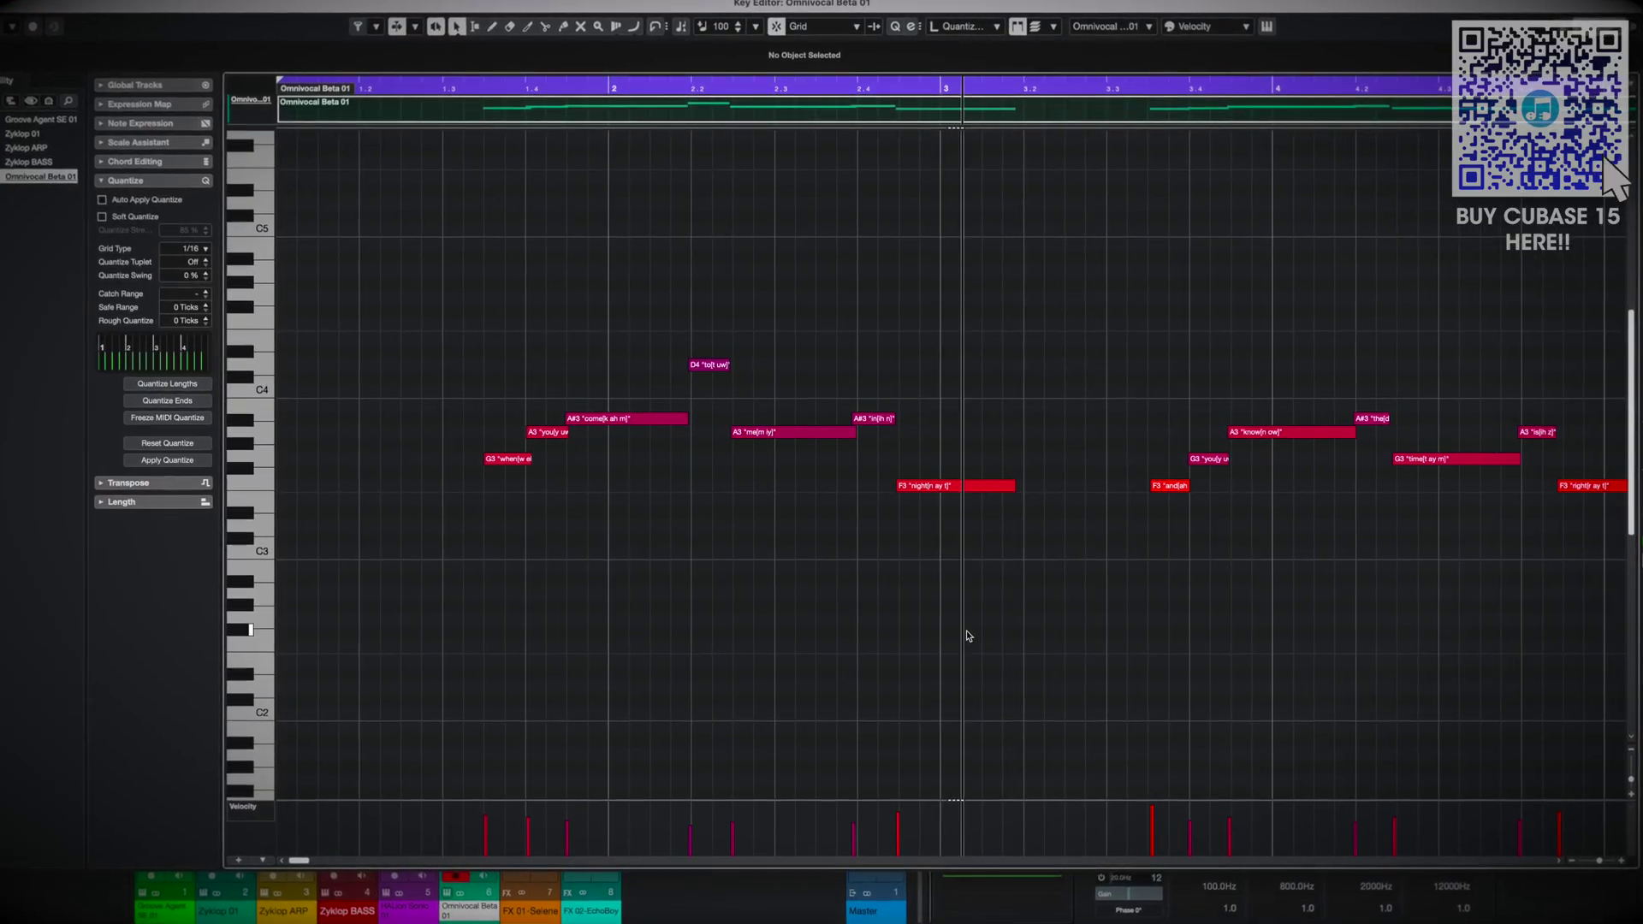
key(Return)
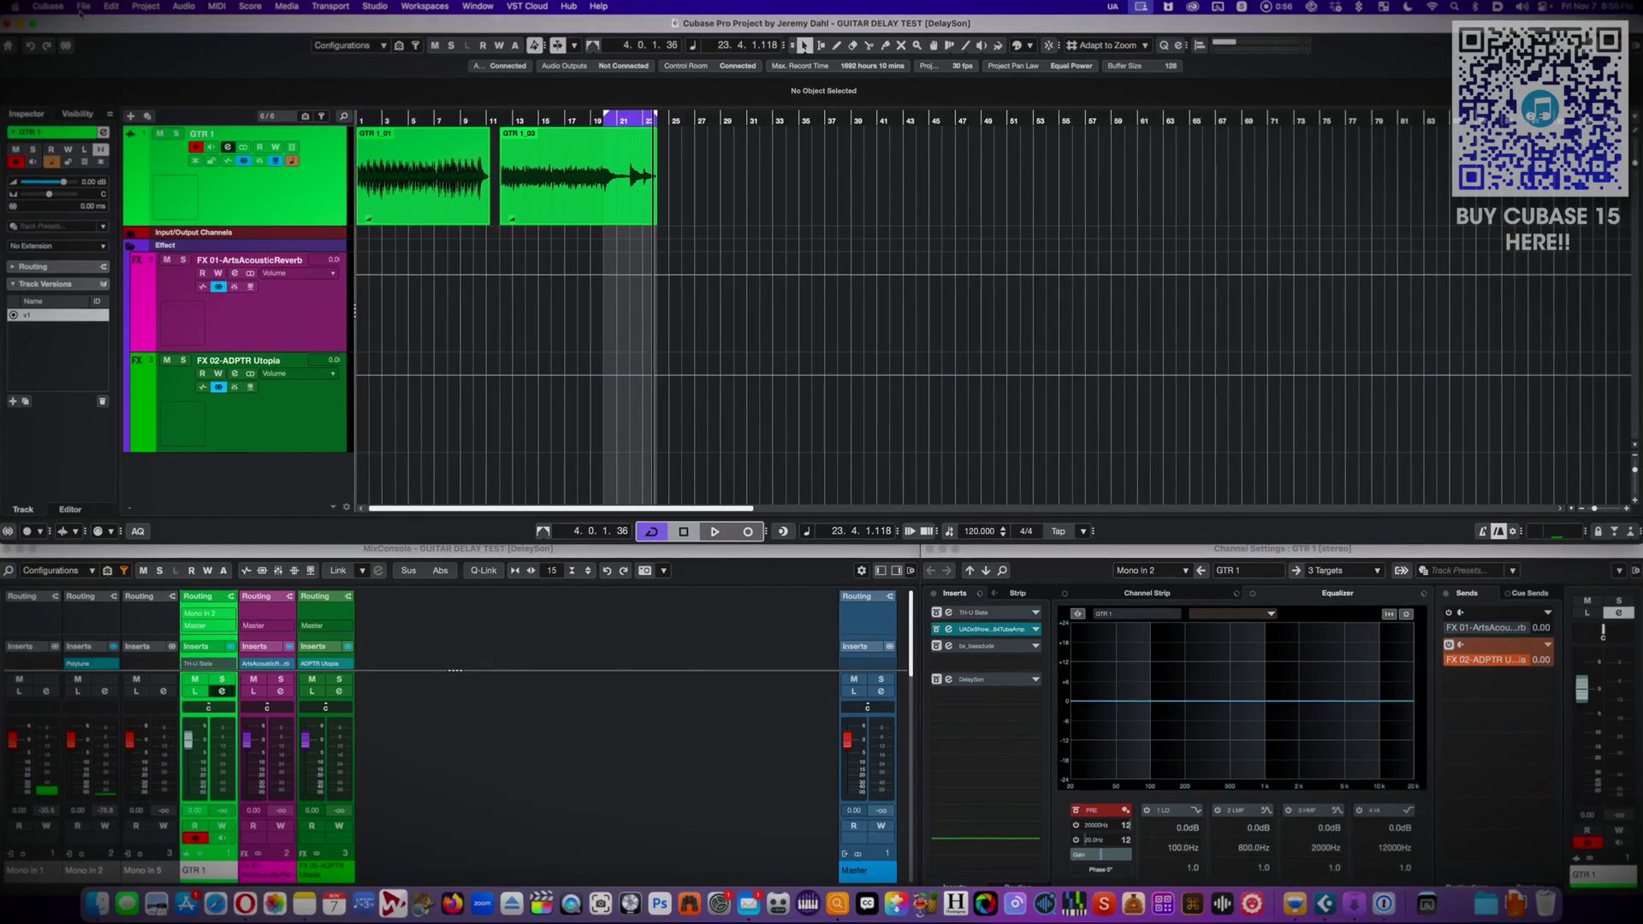
- Quick Audio Export the GUITAR DELAY TEST mix as a WAV to the Mixdown folder under the default name
click(80, 3)
mouse_move(117, 200)
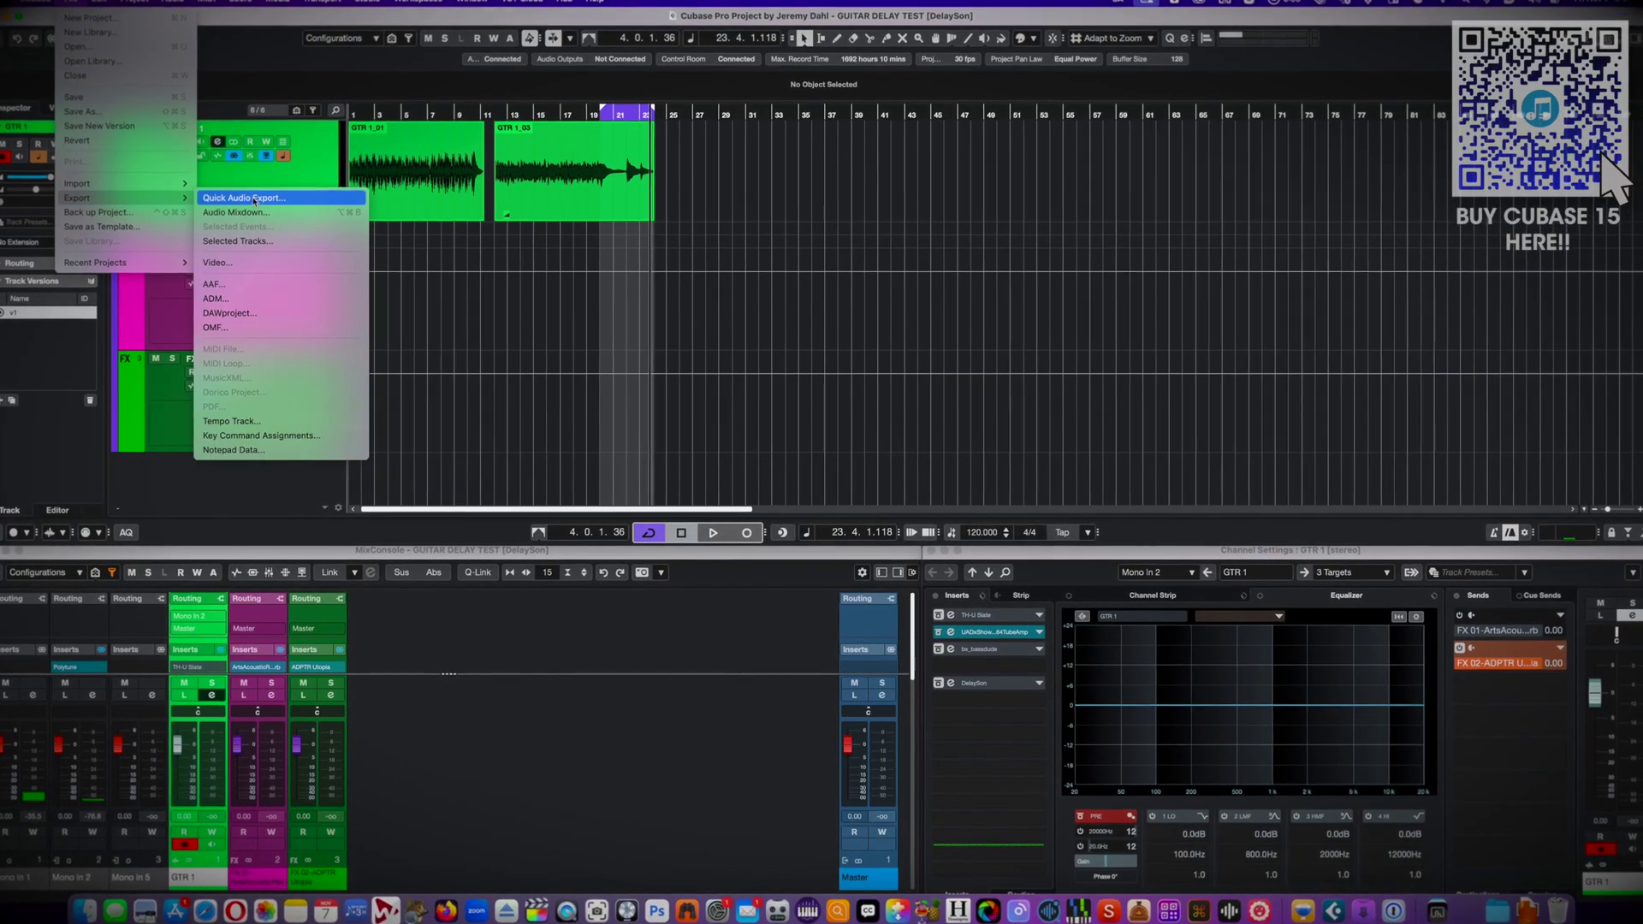
click(290, 196)
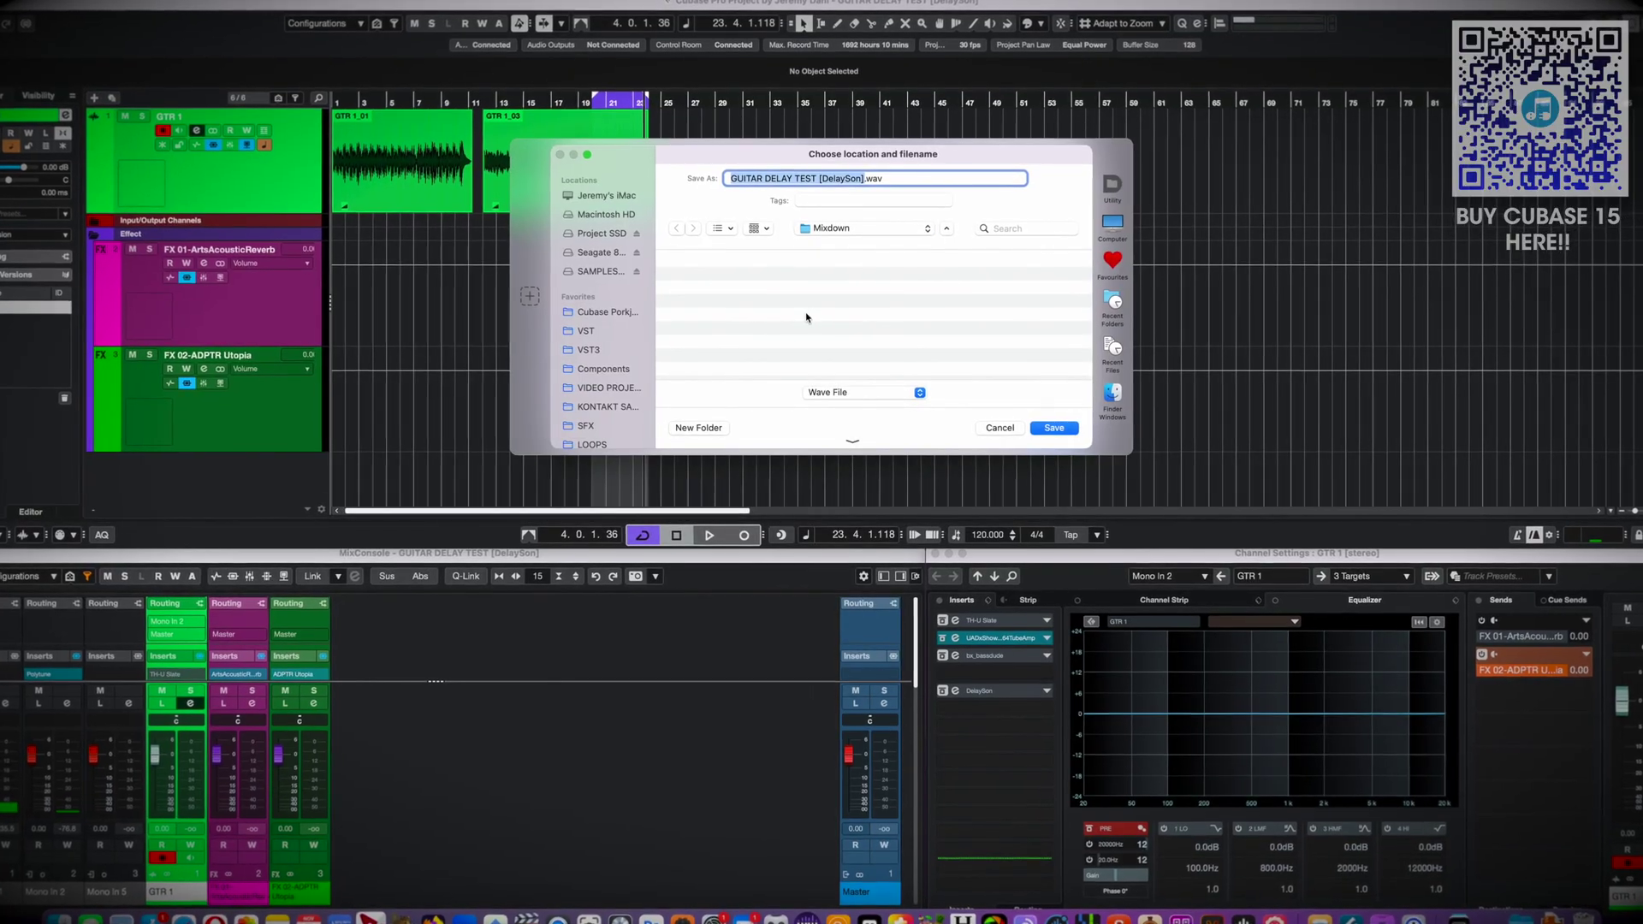
key(Return)
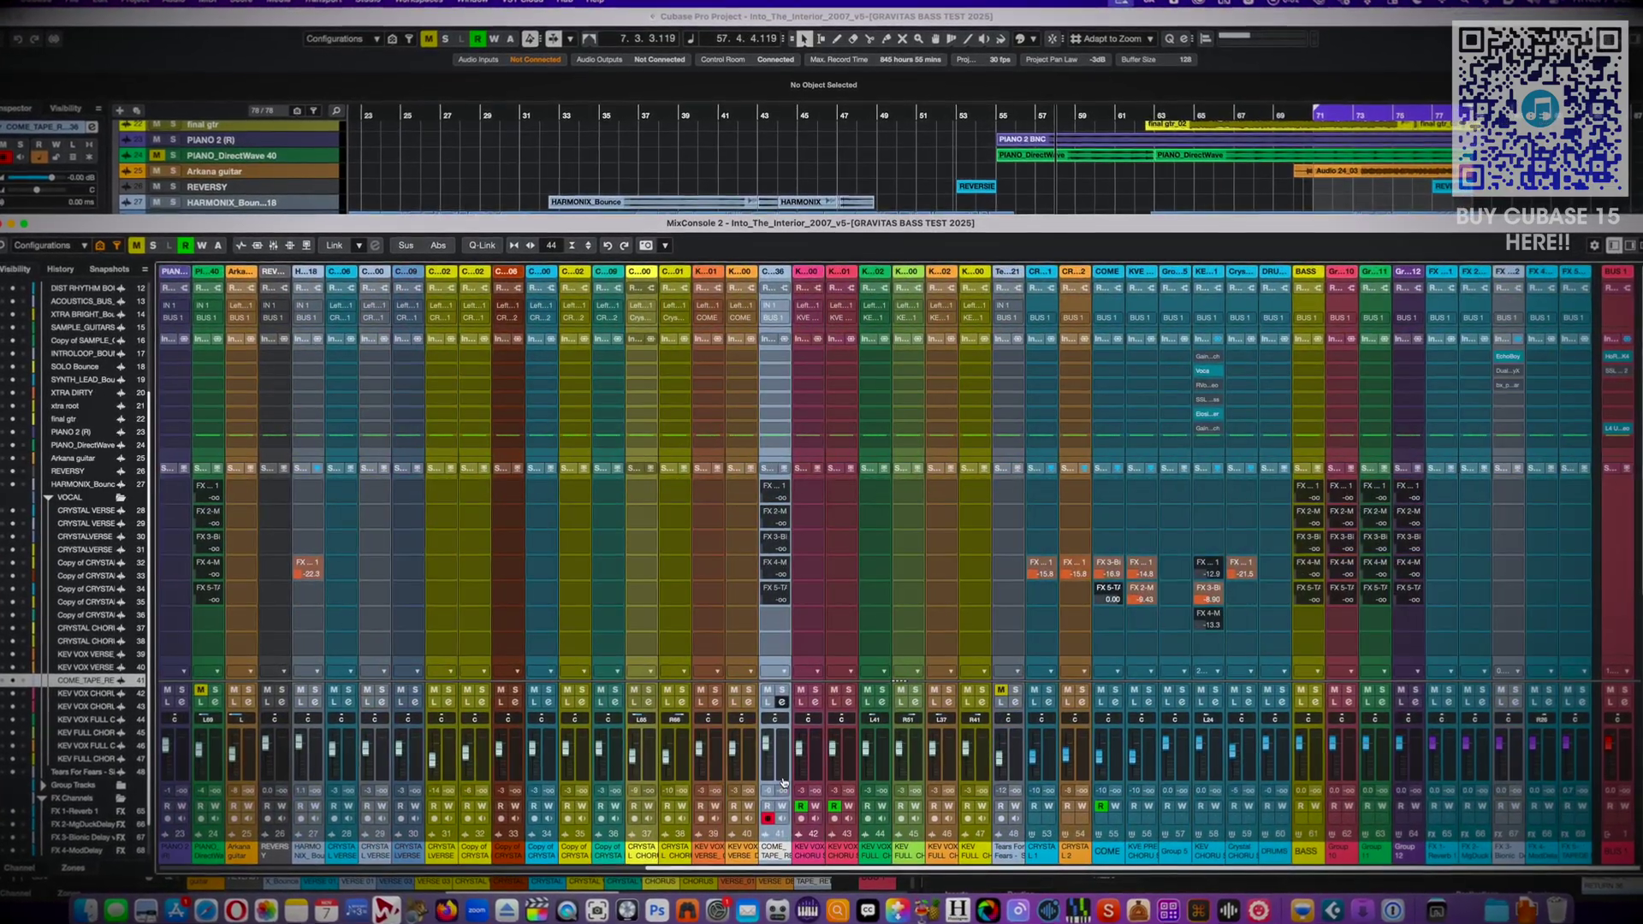
- Uncheck Invert Direction for Horizontal Scrolling in Preferences > Editing and confirm with OK
scroll(782, 785, right, 10)
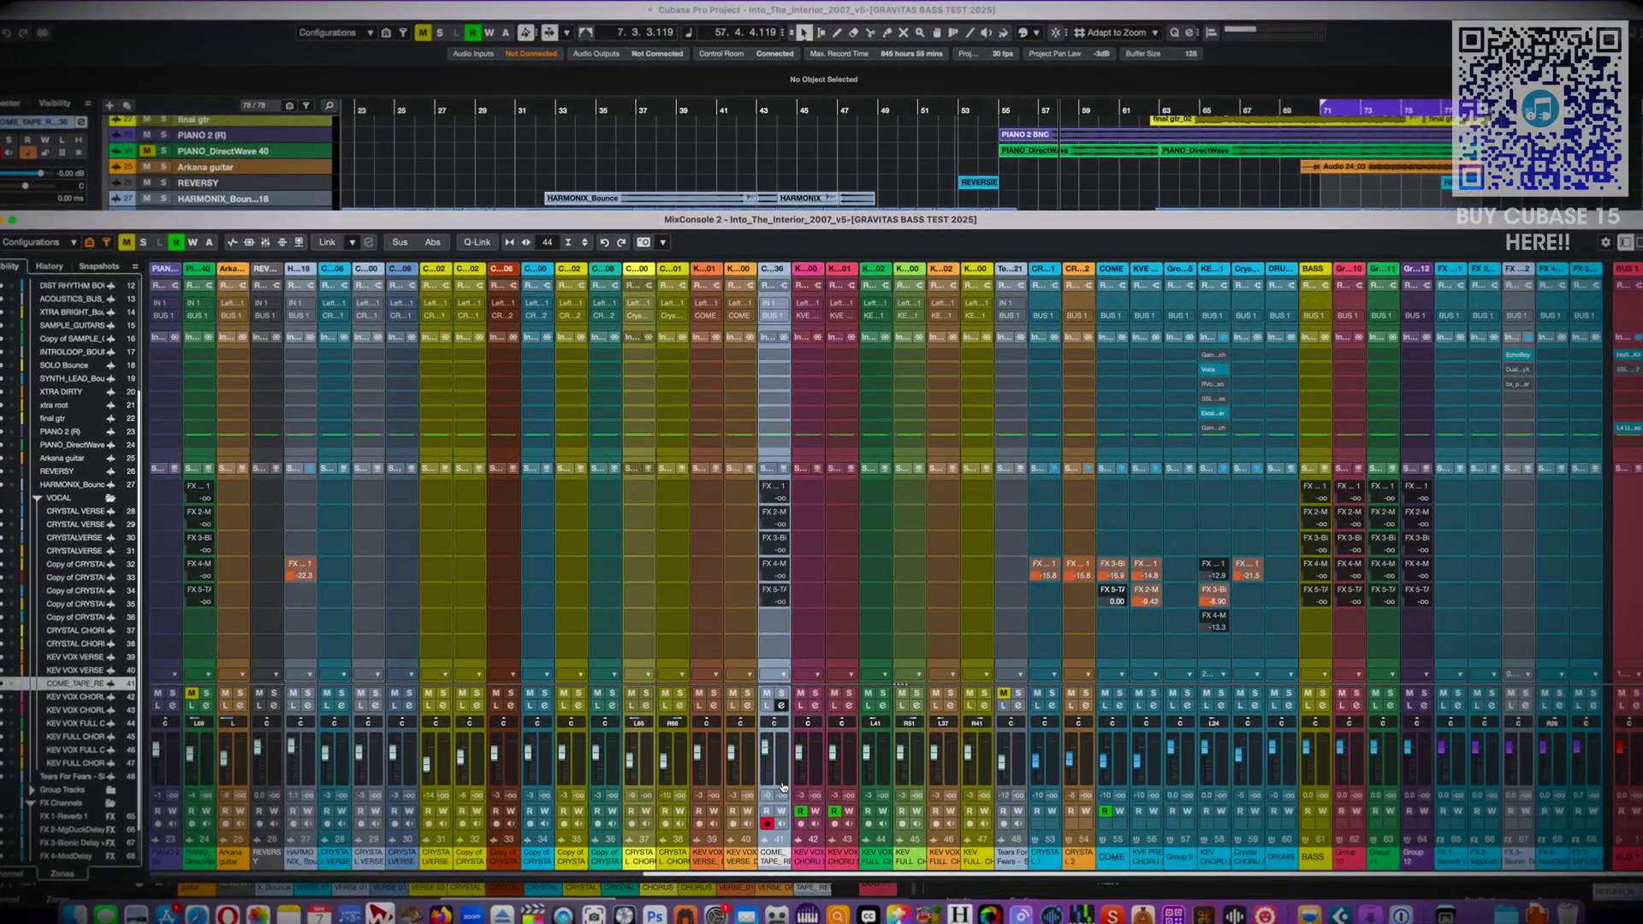
key(super+comma)
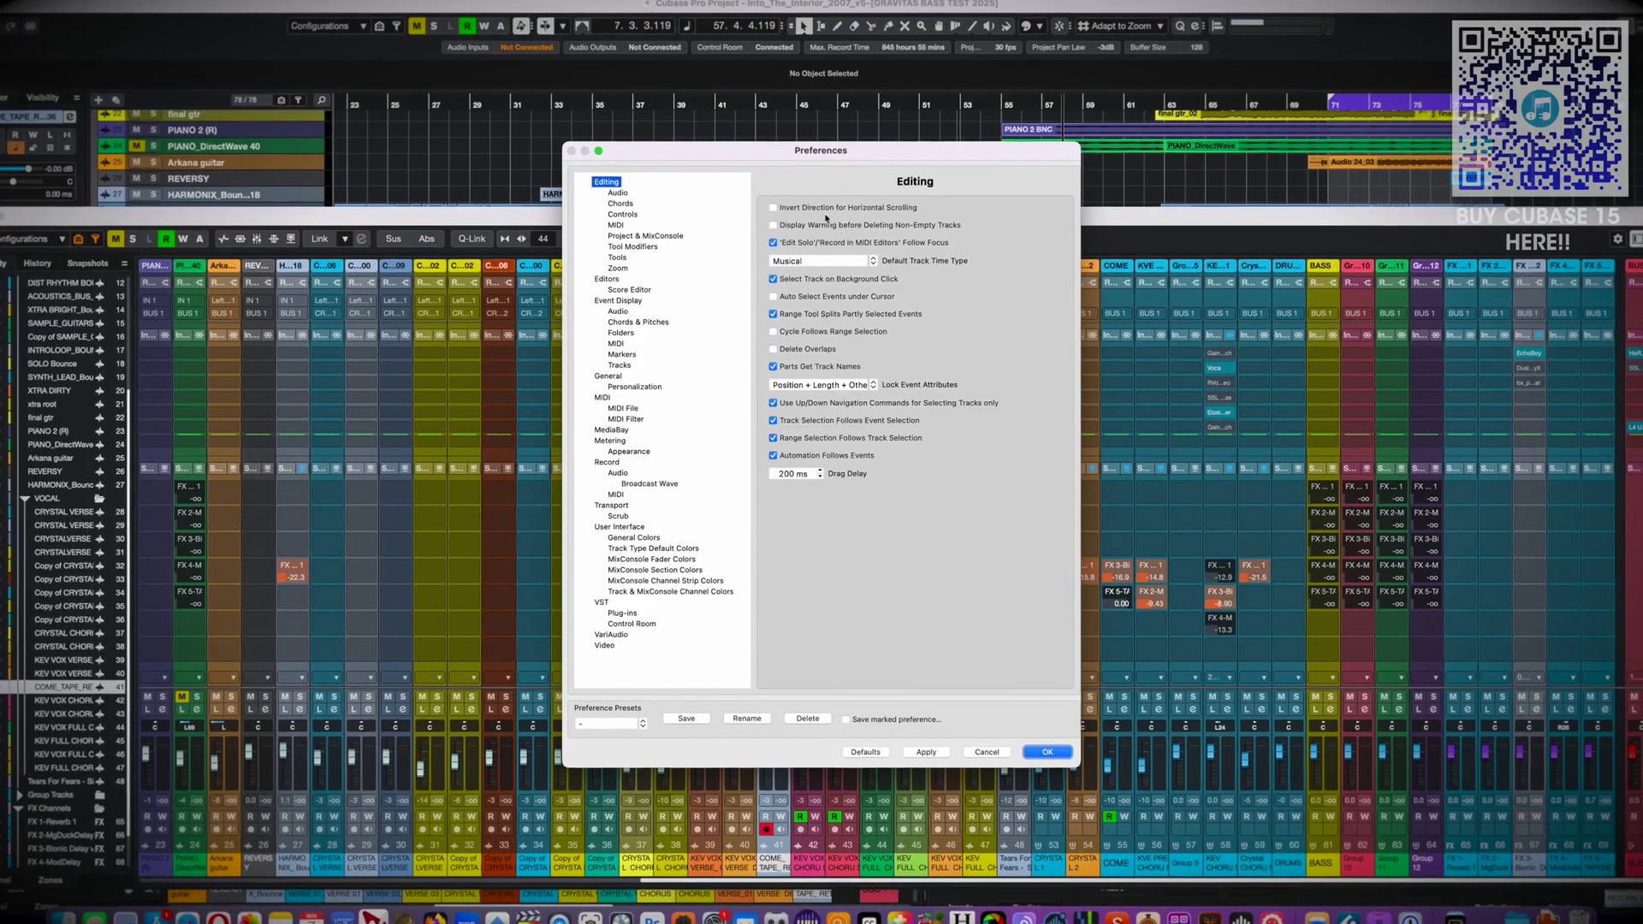
click(827, 207)
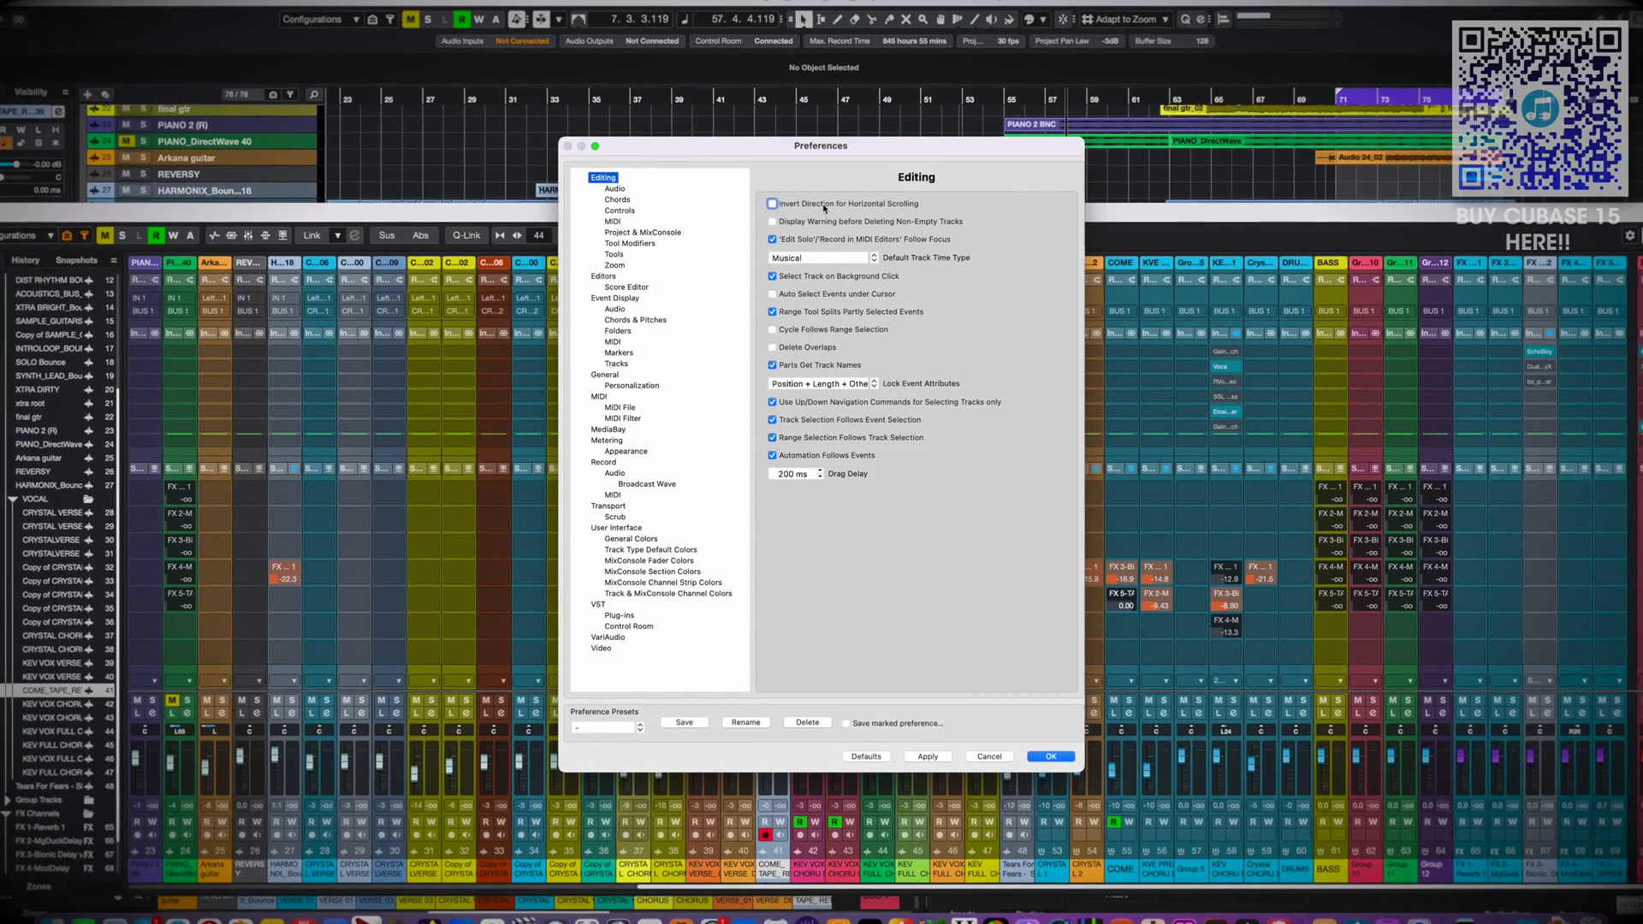
click(1052, 758)
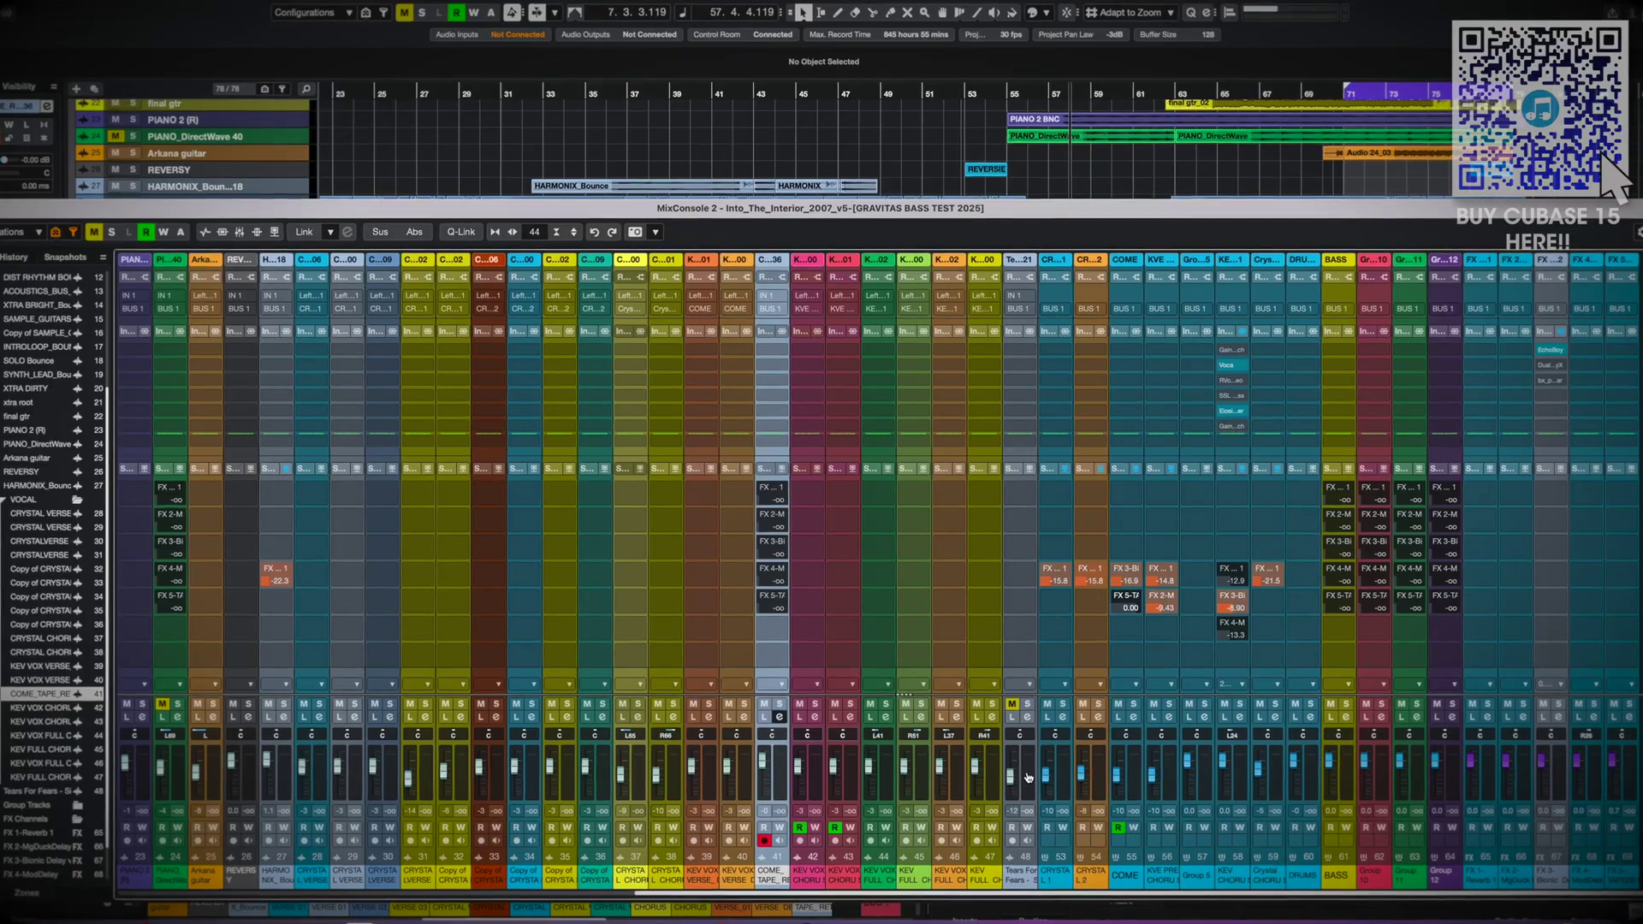
- Scroll the MixConsole channels left and right to test the new scrolling direction
scroll(1031, 777, left, 10)
scroll(1029, 778, right, 5)
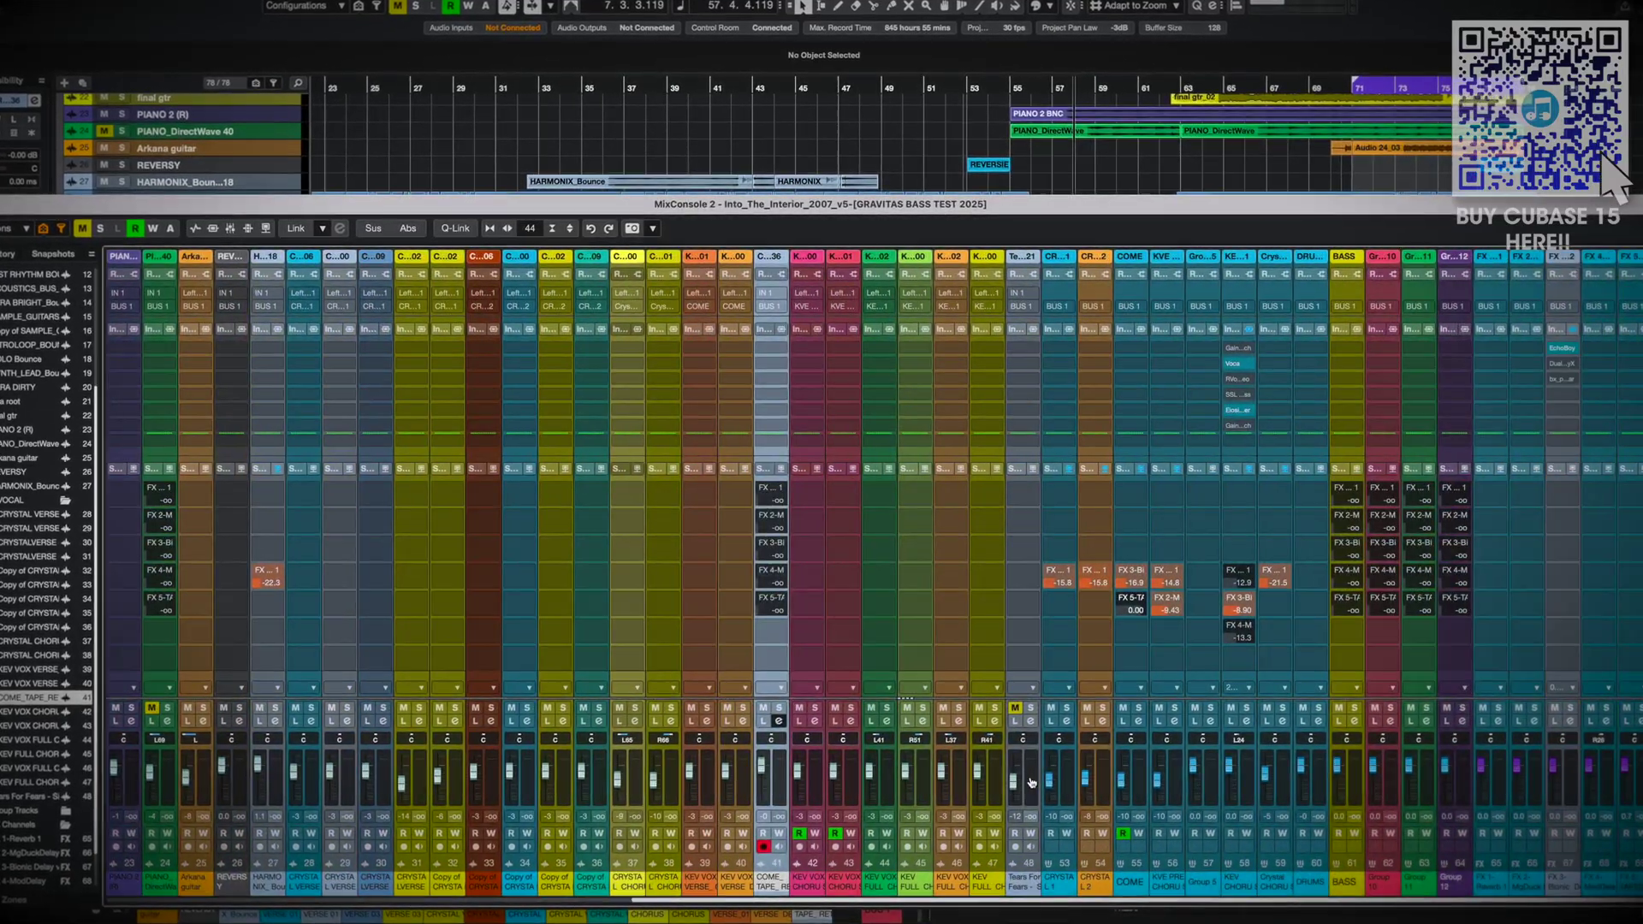
scroll(1031, 781, left, 5)
scroll(1033, 784, right, 5)
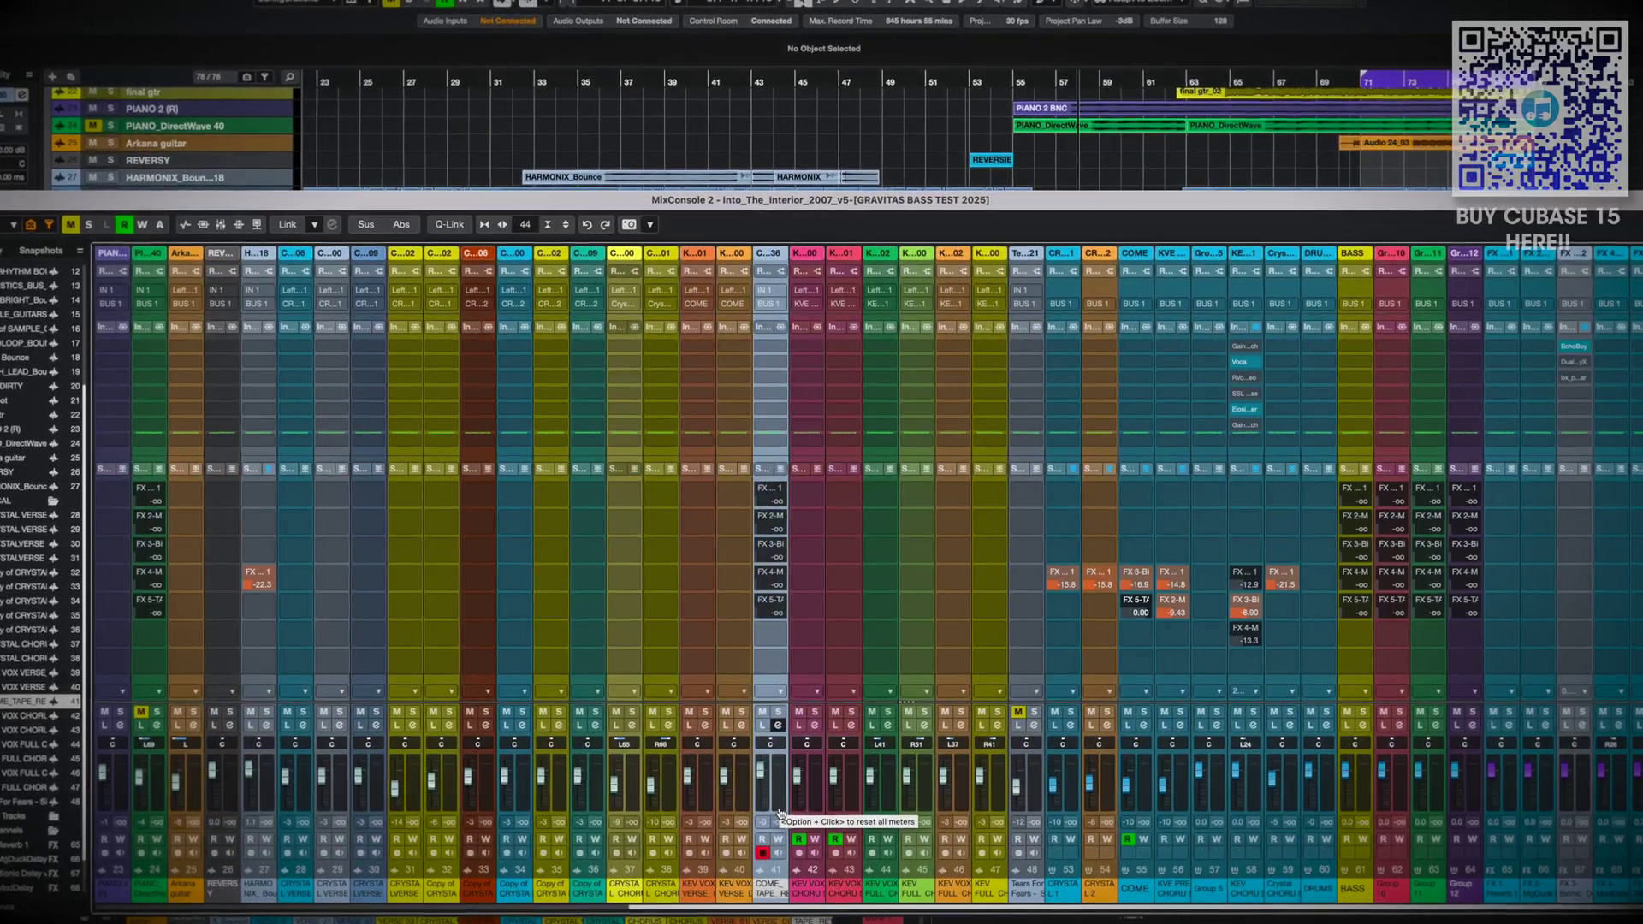
scroll(783, 808, left, 5)
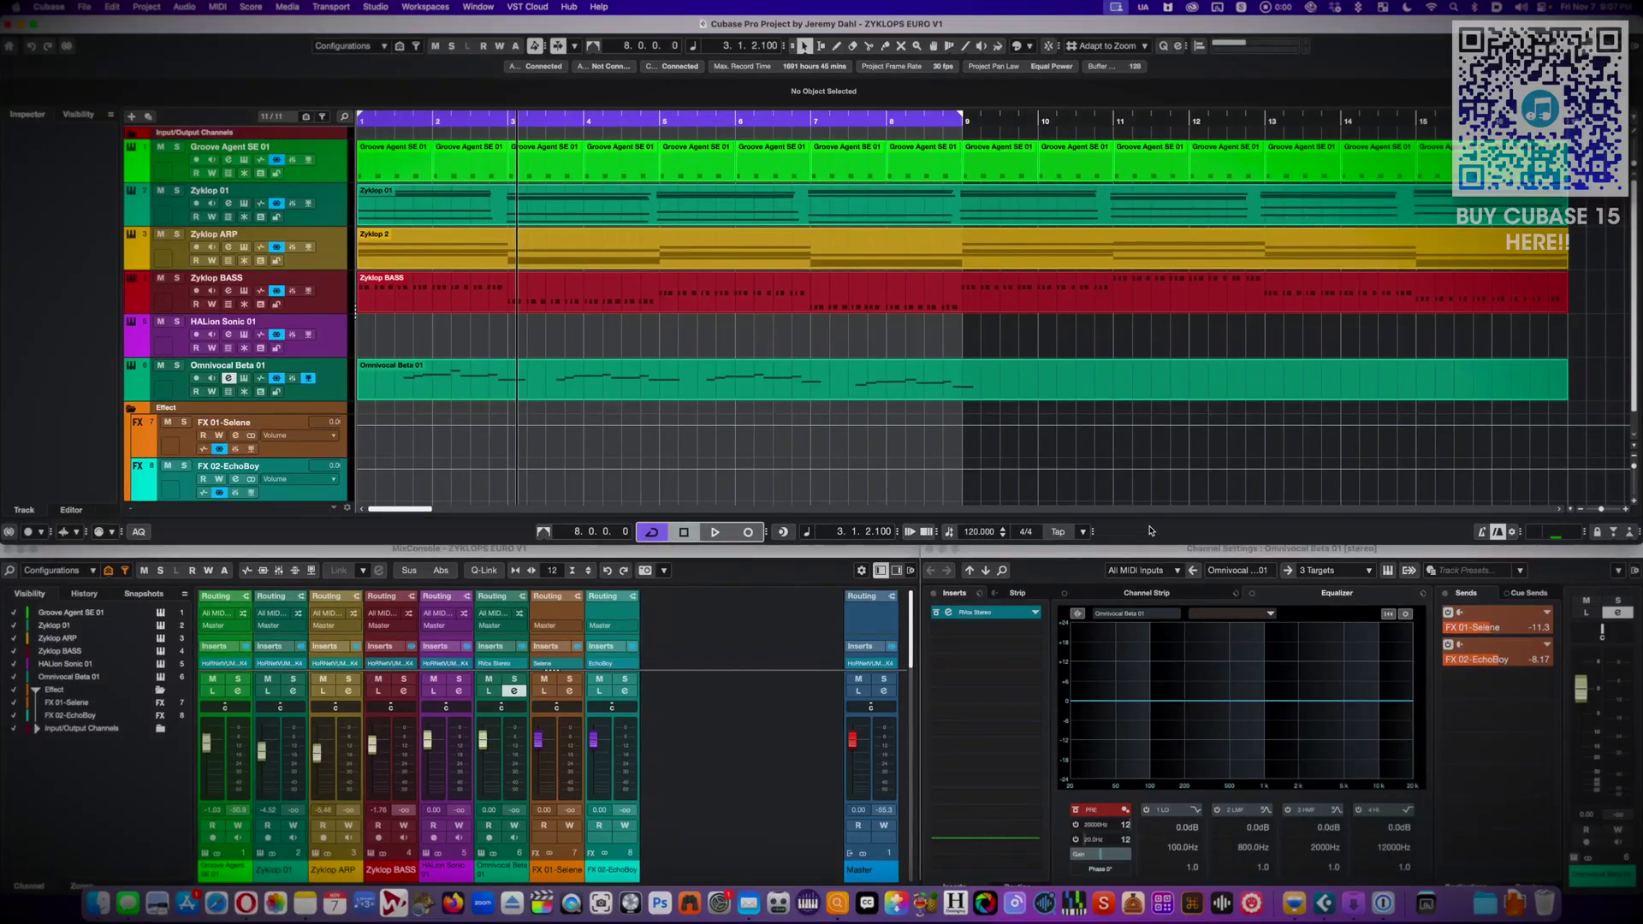
- Set the CoreAudio buffer size to 512 samples via the status bar, then reopen the settings to verify it
click(1126, 68)
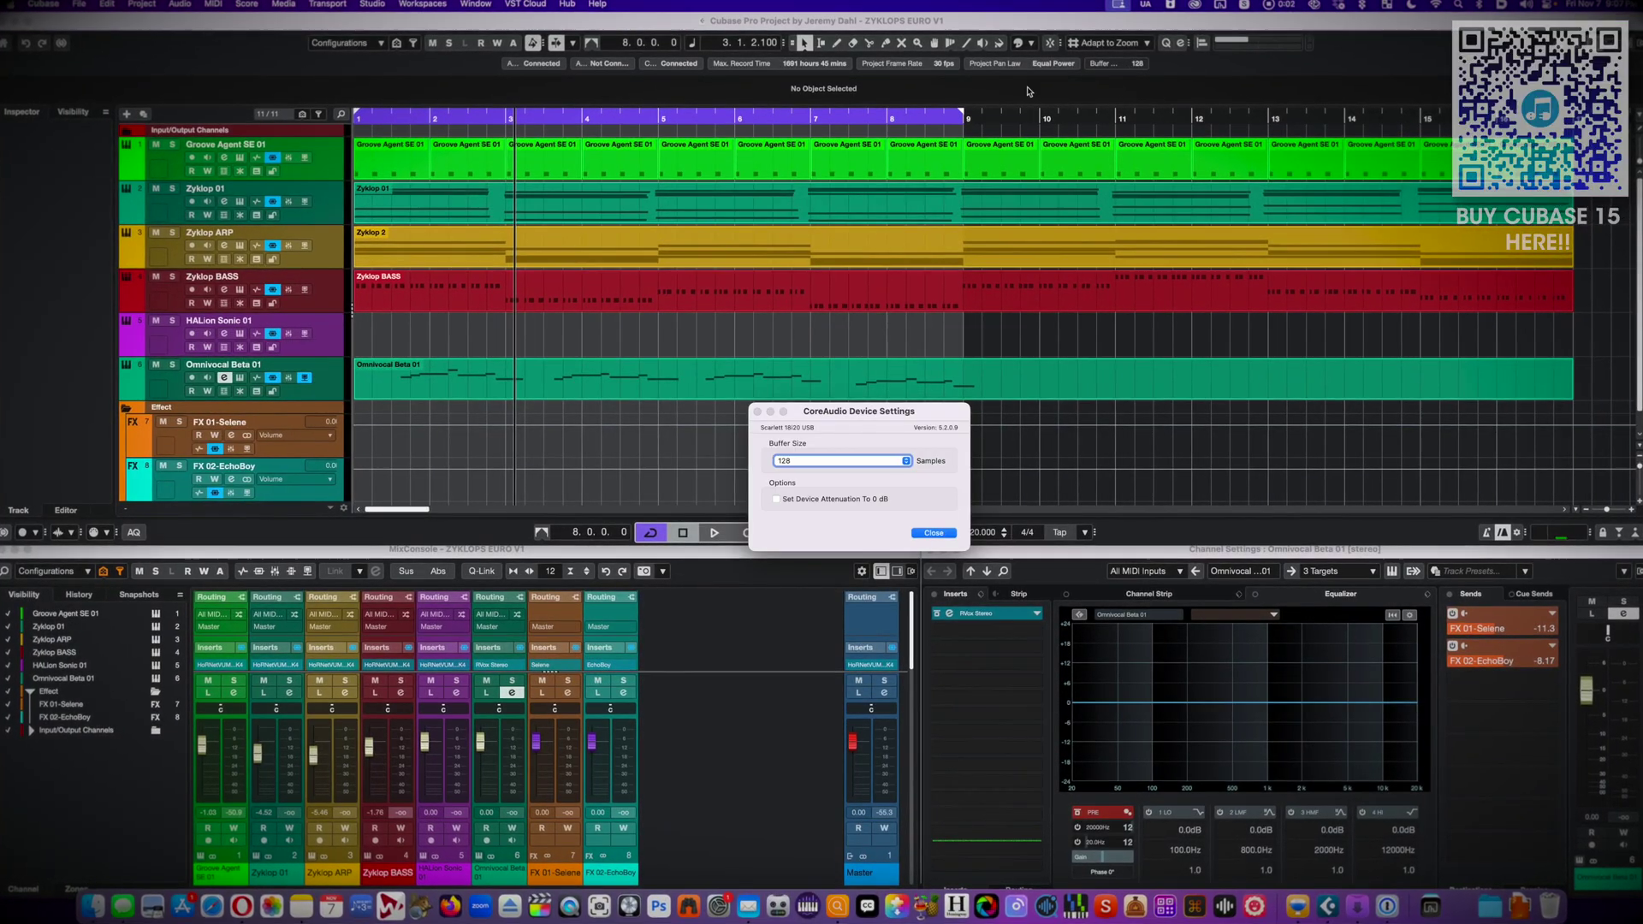
click(896, 465)
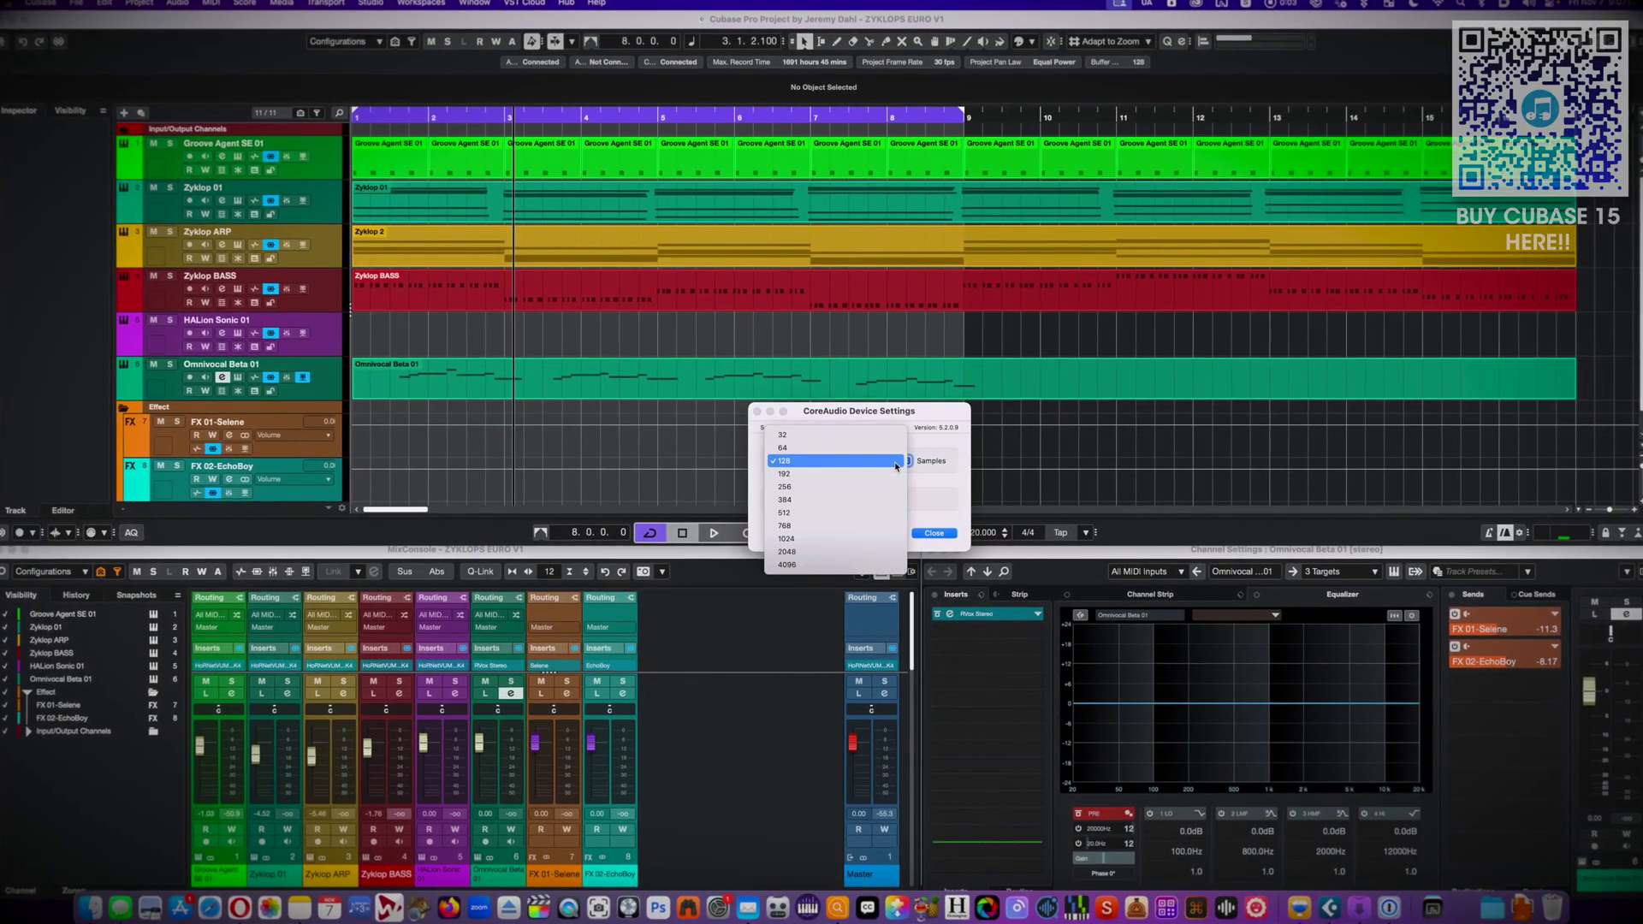
click(888, 514)
click(935, 533)
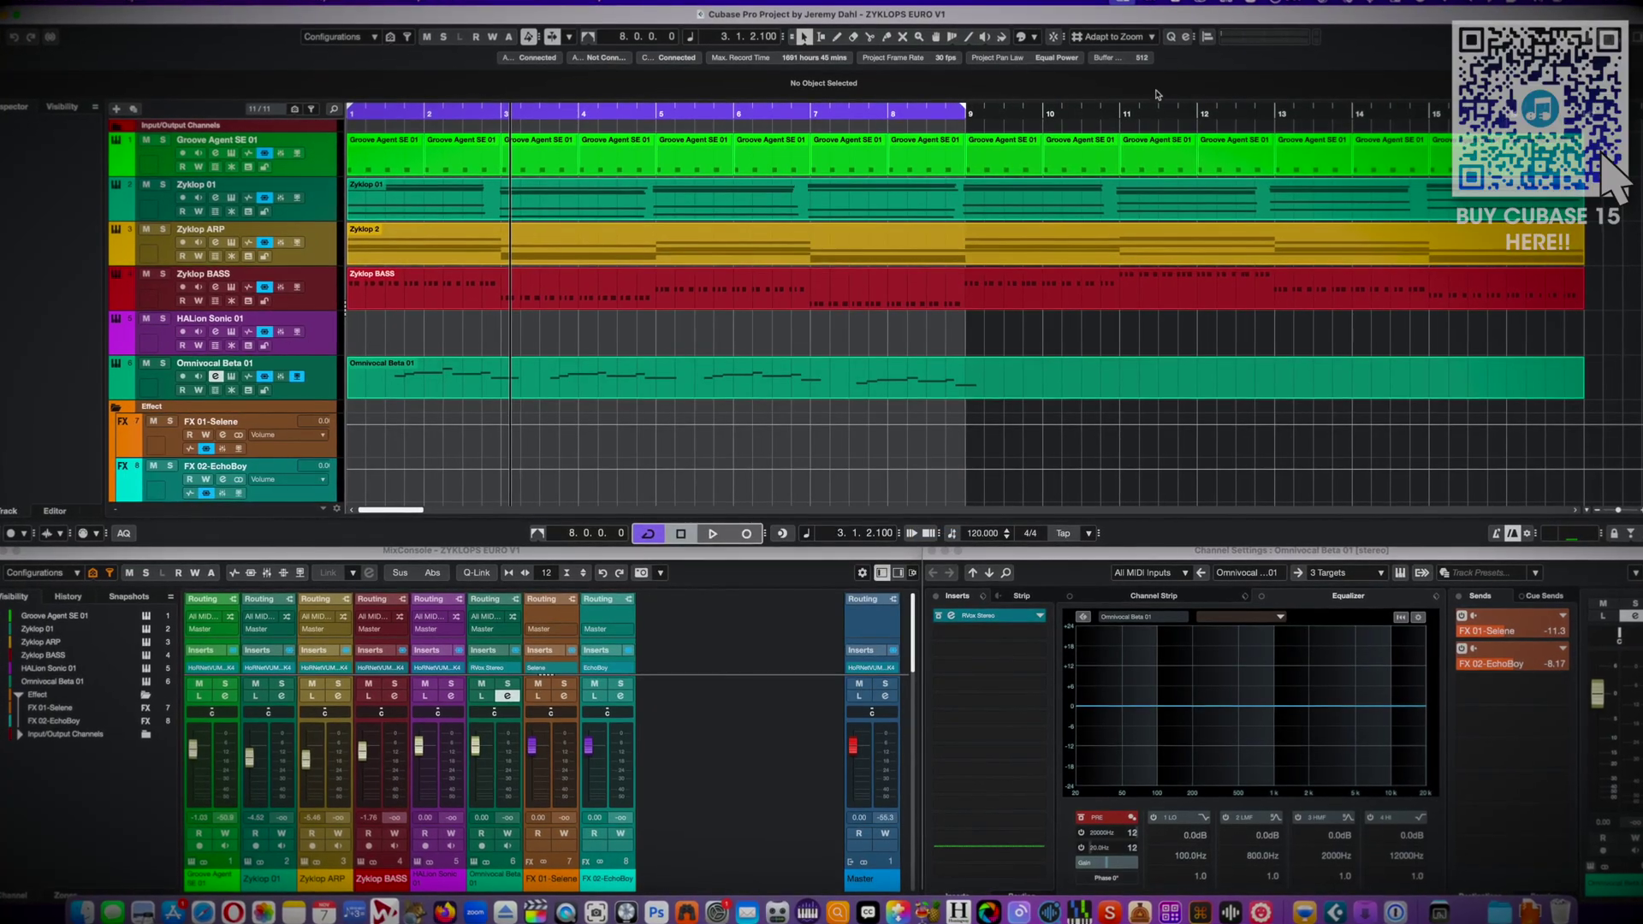
click(1130, 58)
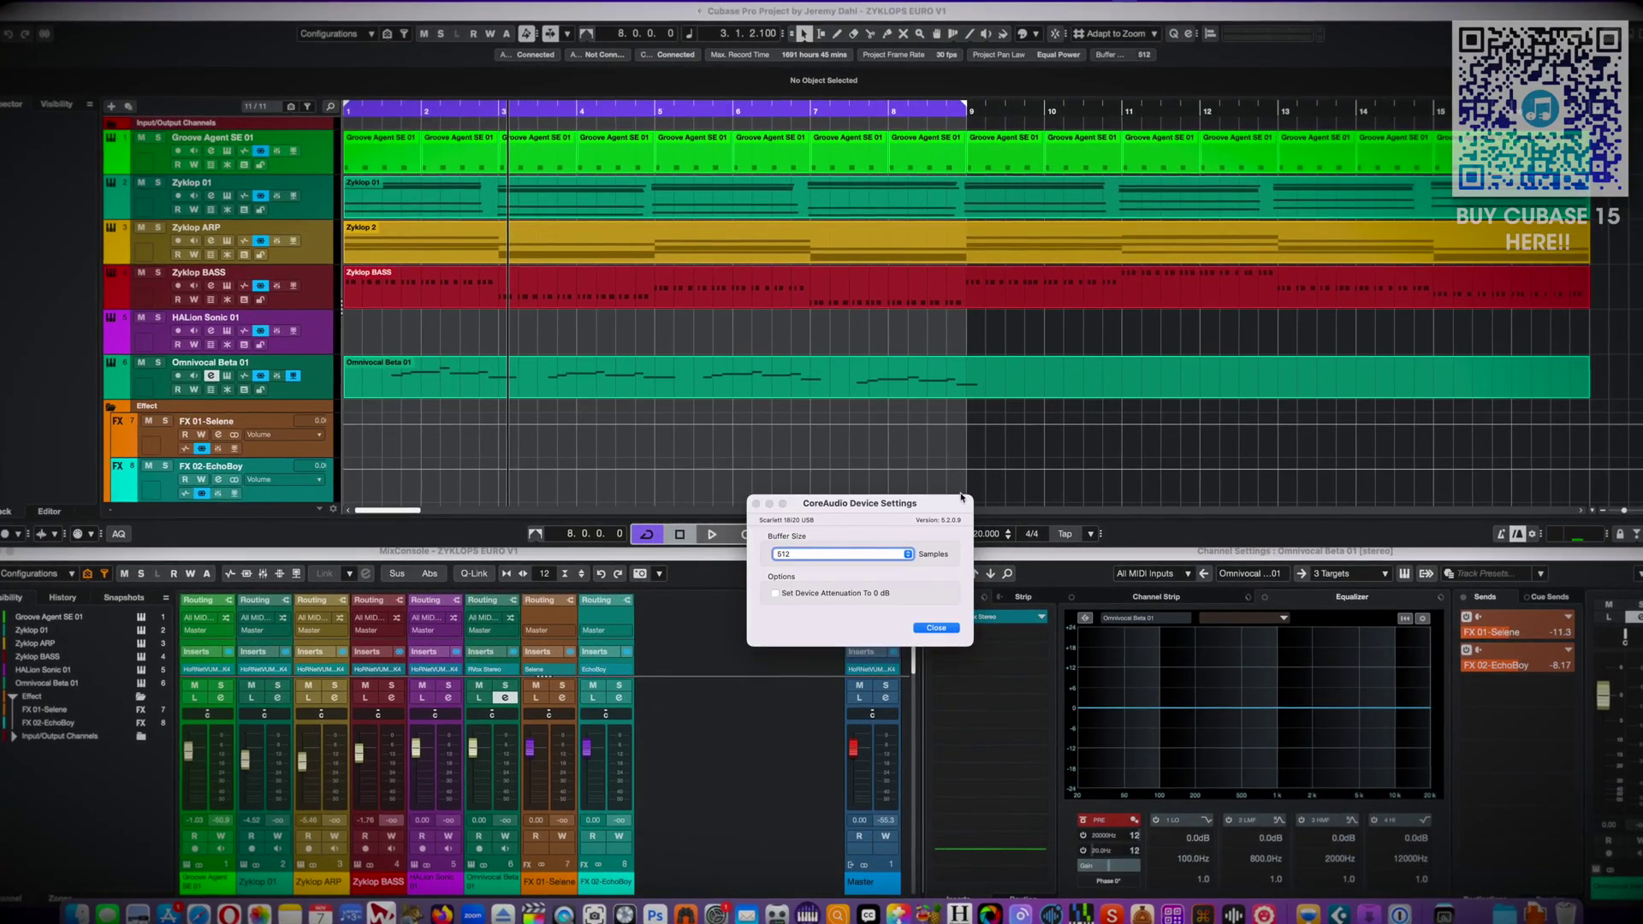